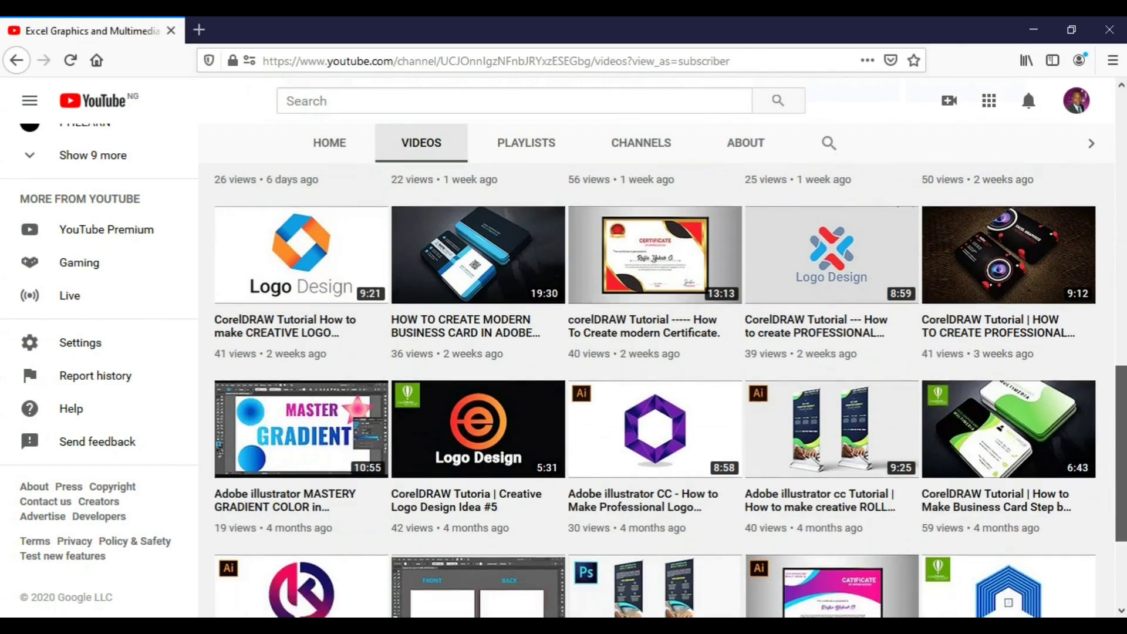
scroll(663, 390, "up", 1)
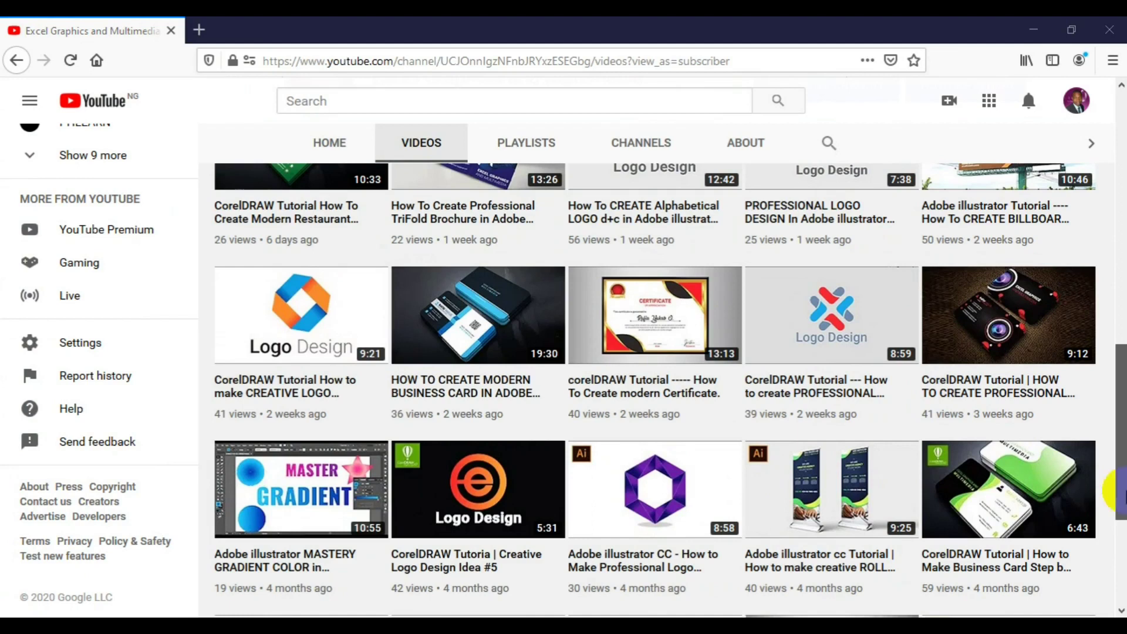
left_click_drag(1126, 492, 1122, 241)
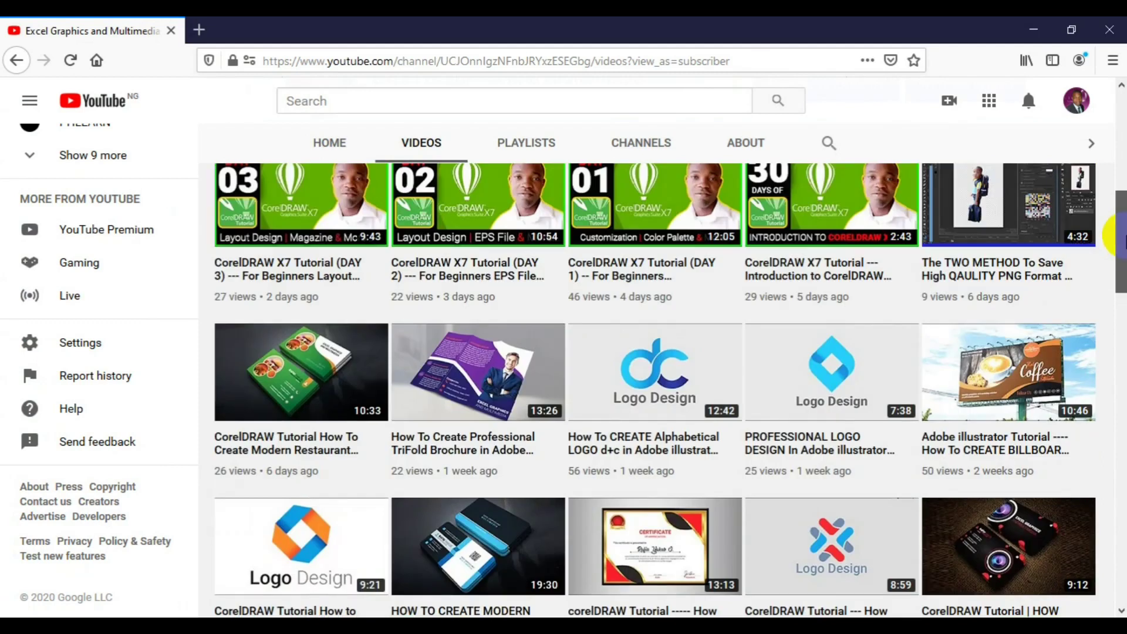
left_click_drag(1123, 238, 1125, 206)
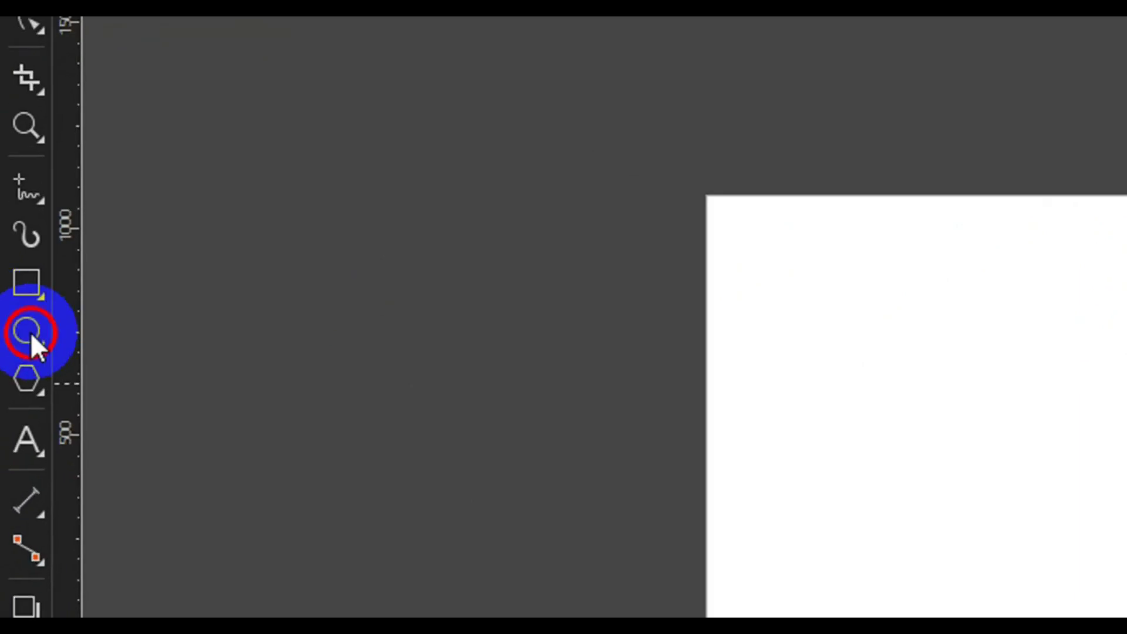
Draw a circle about 484 px across centred on the page, and add a concentric copy inside it about 420 px across.
left_click(30, 333)
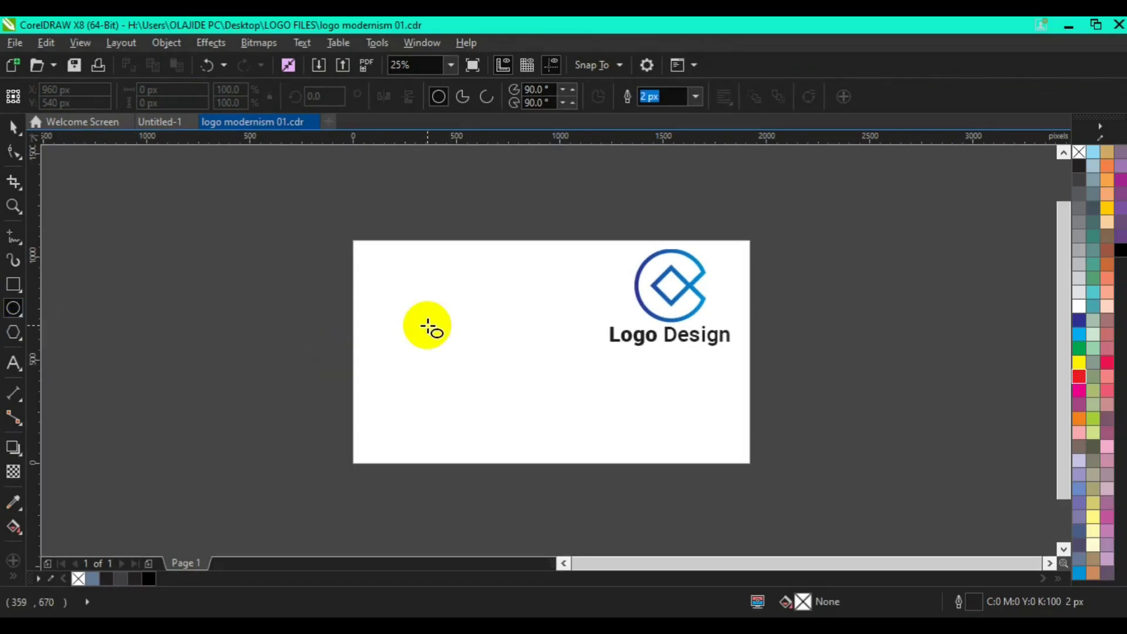
left_click_drag(427, 325, 530, 410)
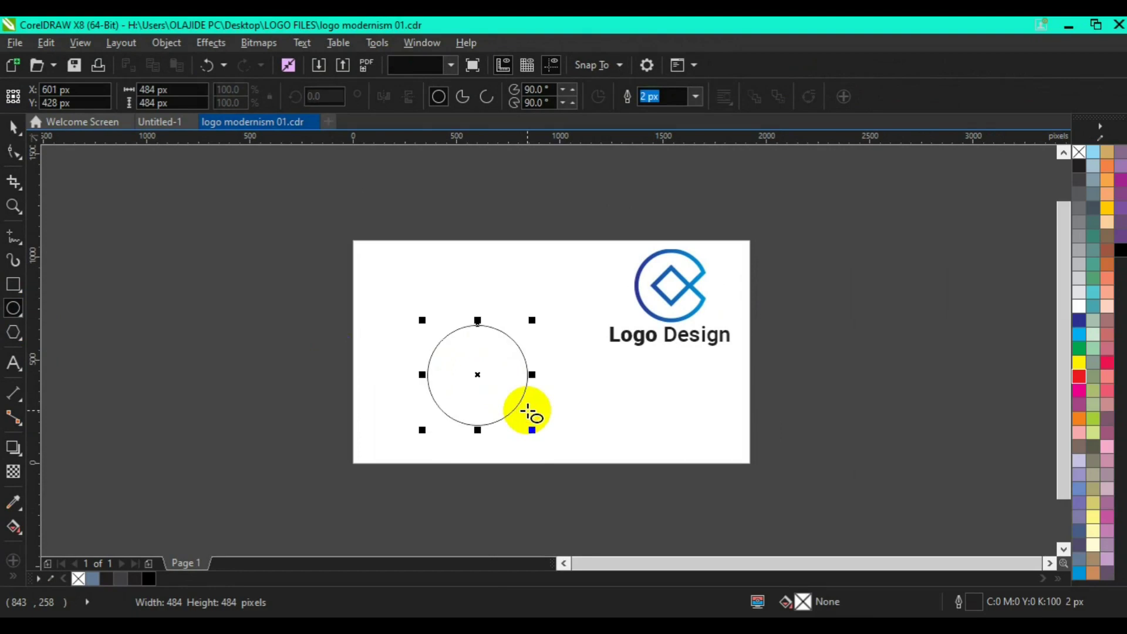
key("p")
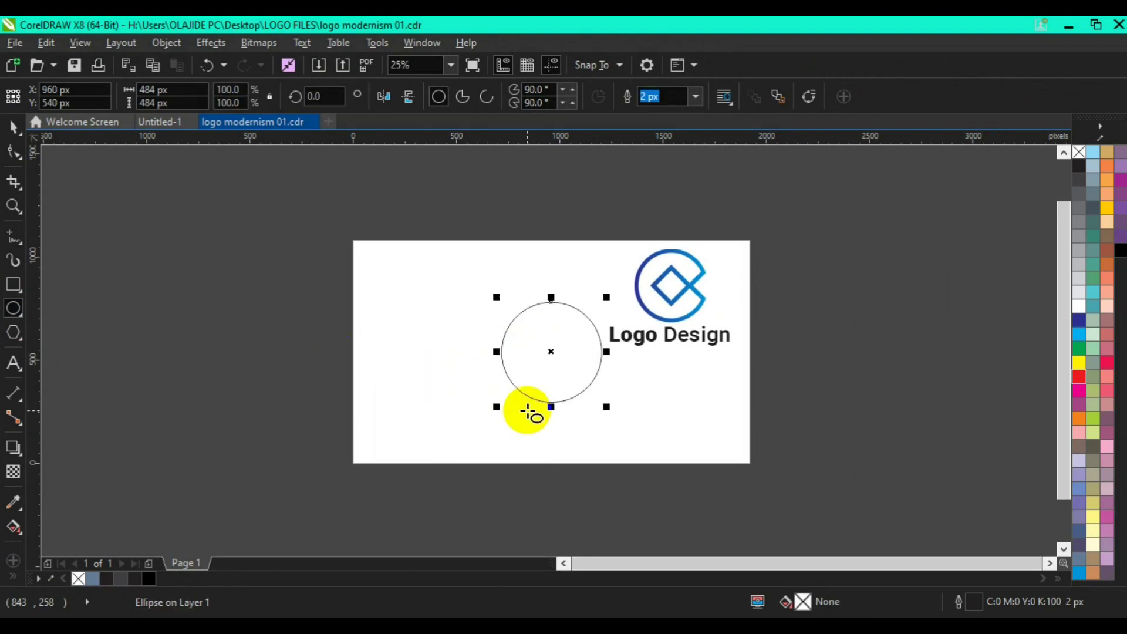
left_click_drag(606, 296, 603, 303)
right_click(603, 303)
Group the two concentric circles and move the group horizontally into the left half of the page, to about X 559 px.
left_click(17, 133)
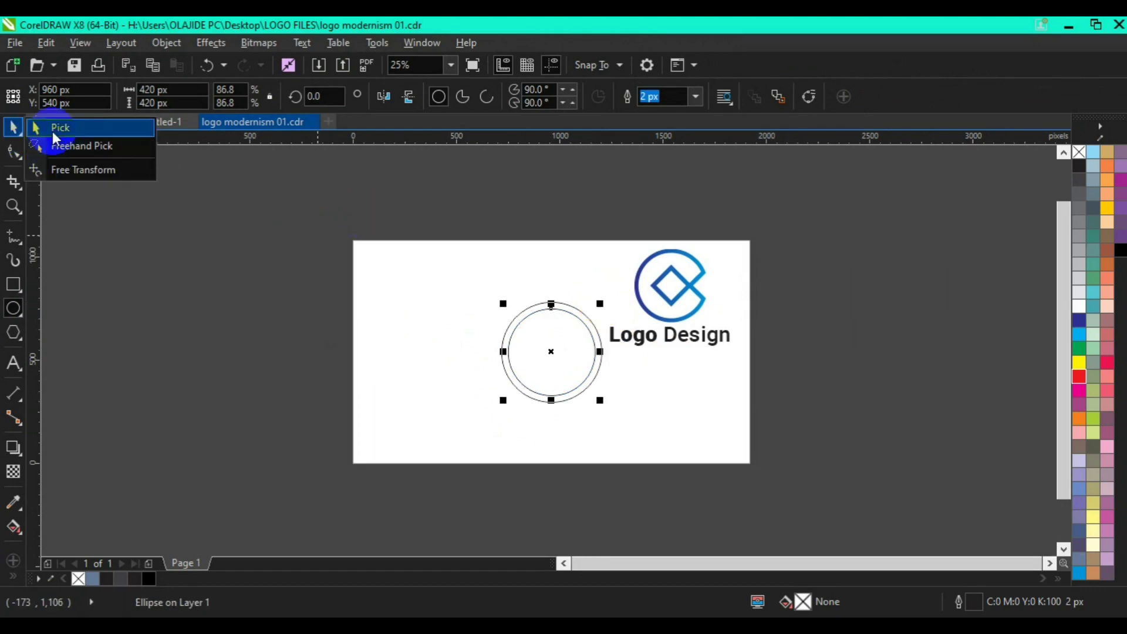
left_click(52, 128)
left_click_drag(441, 266, 641, 435)
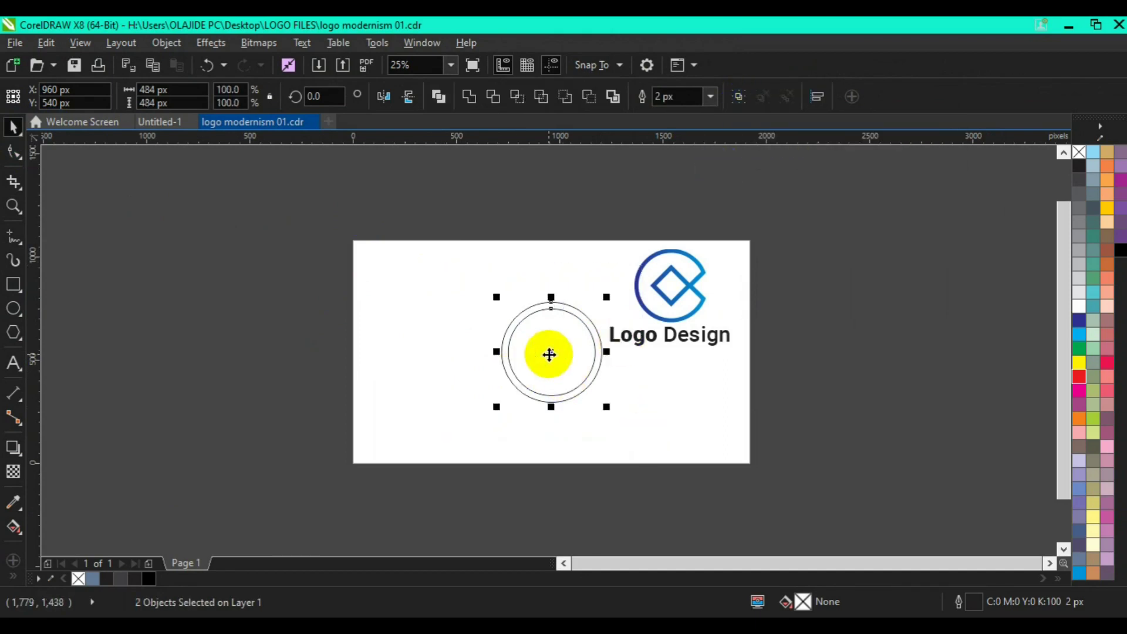
key("ctrl+g")
left_click_drag(549, 355, 468, 353)
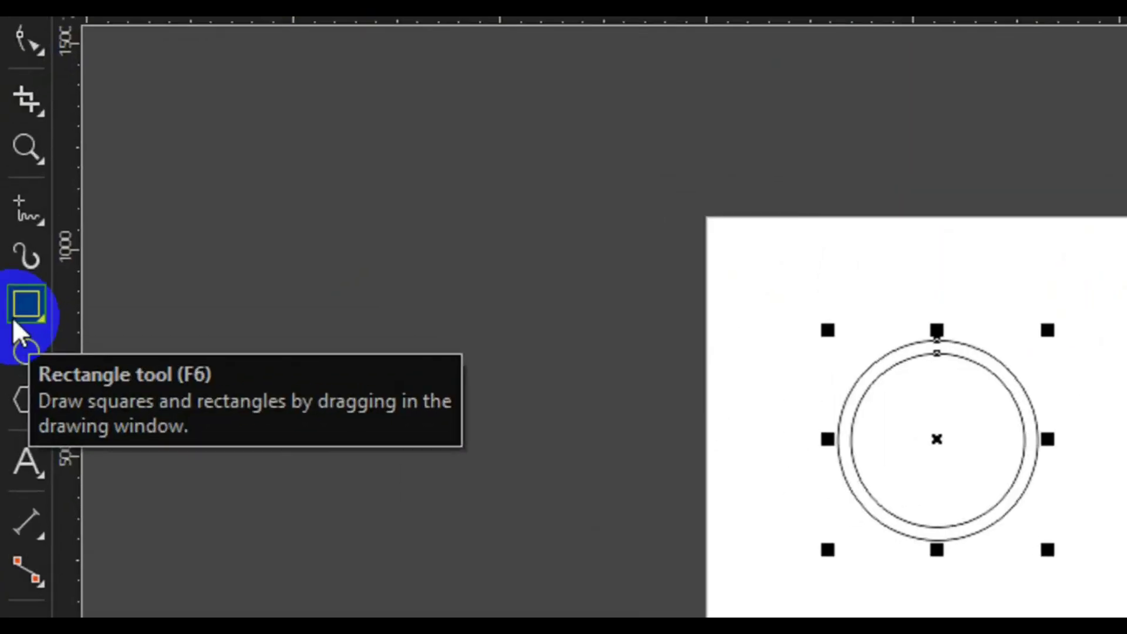
Draw a square about 220 px wide at the lower left of the circles.
left_click(13, 318)
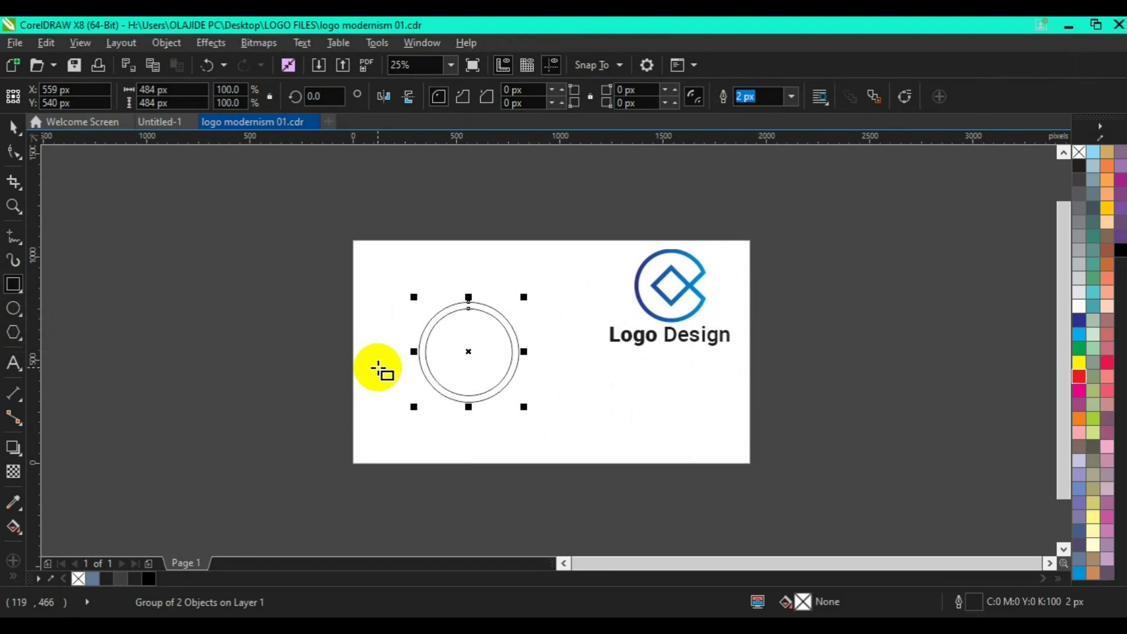
left_click_drag(378, 368, 416, 413)
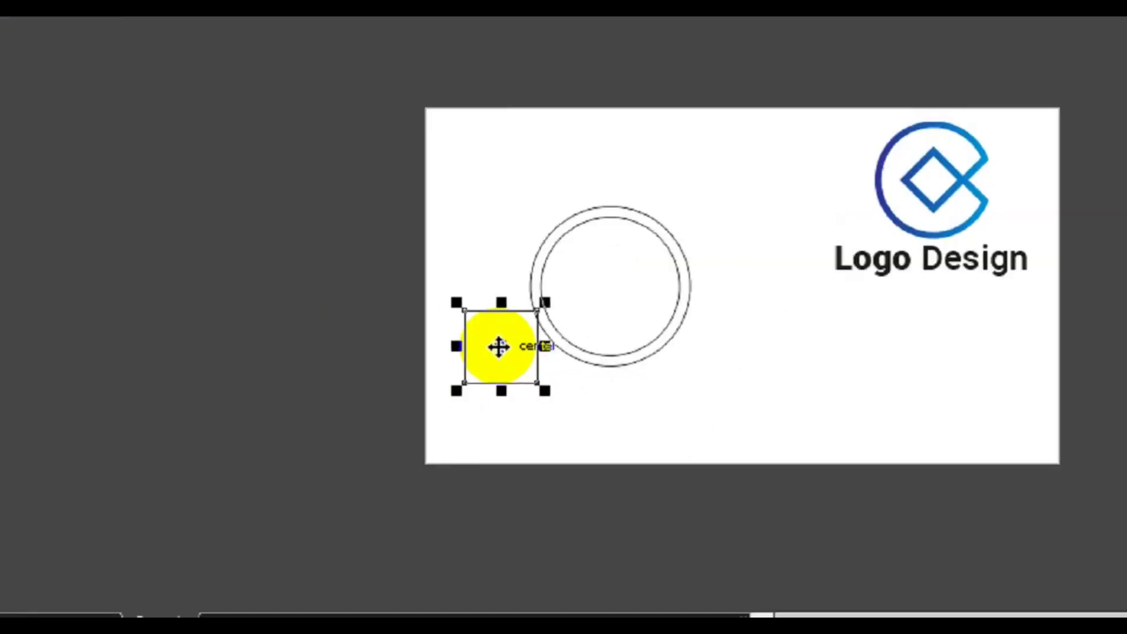
left_click(572, 316)
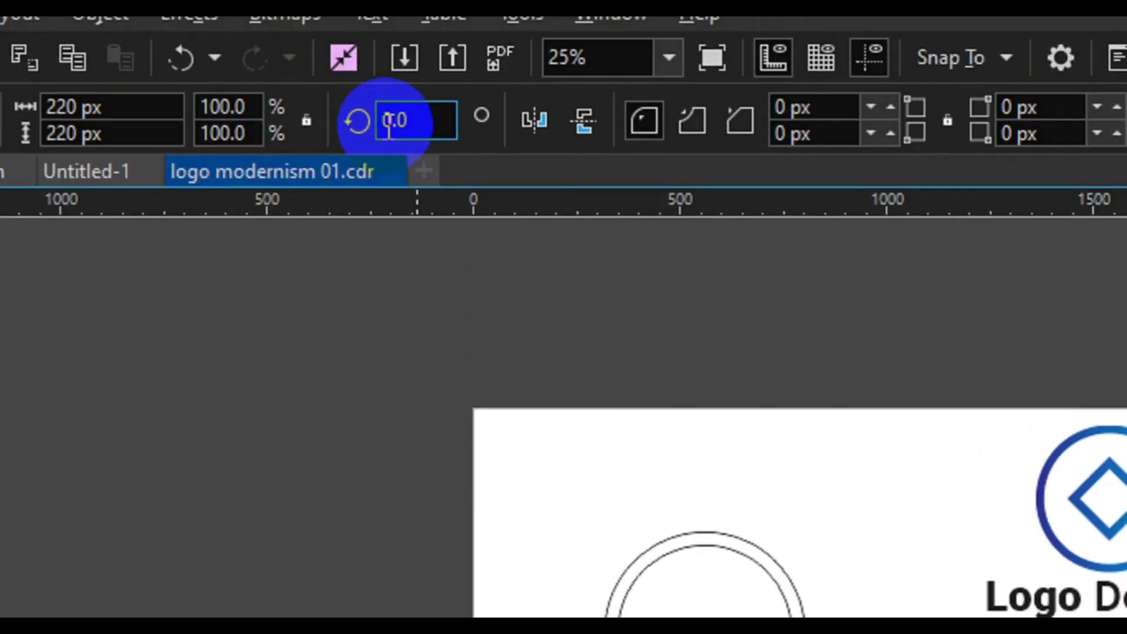
Rotate the square by 45 degrees to form a diamond.
left_click(387, 126)
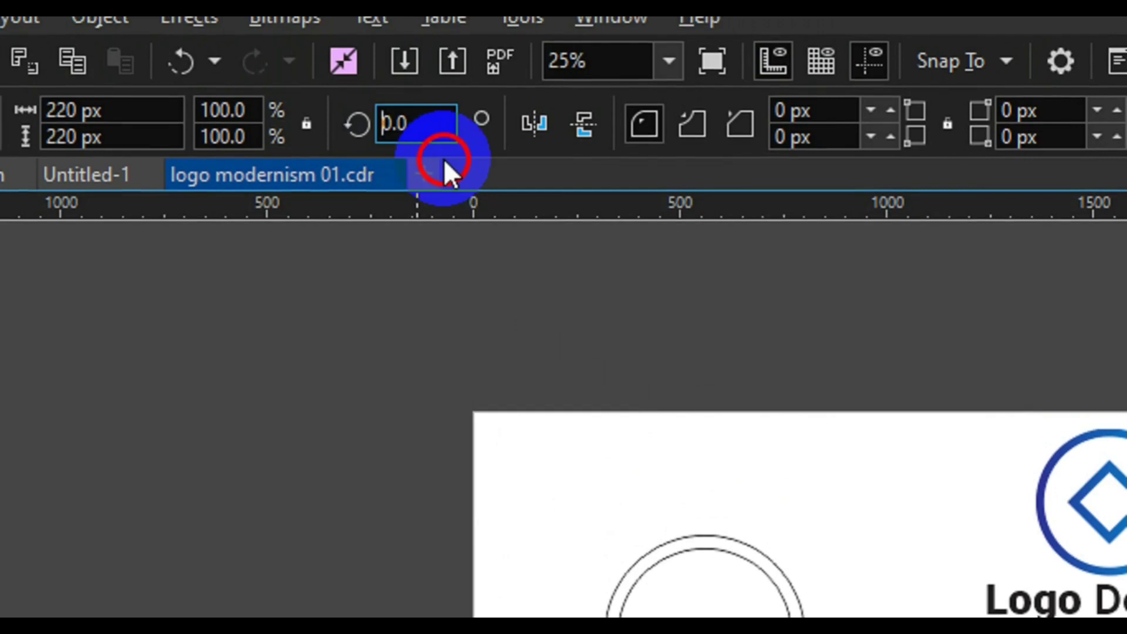
key("Right")
key("BackSpace")
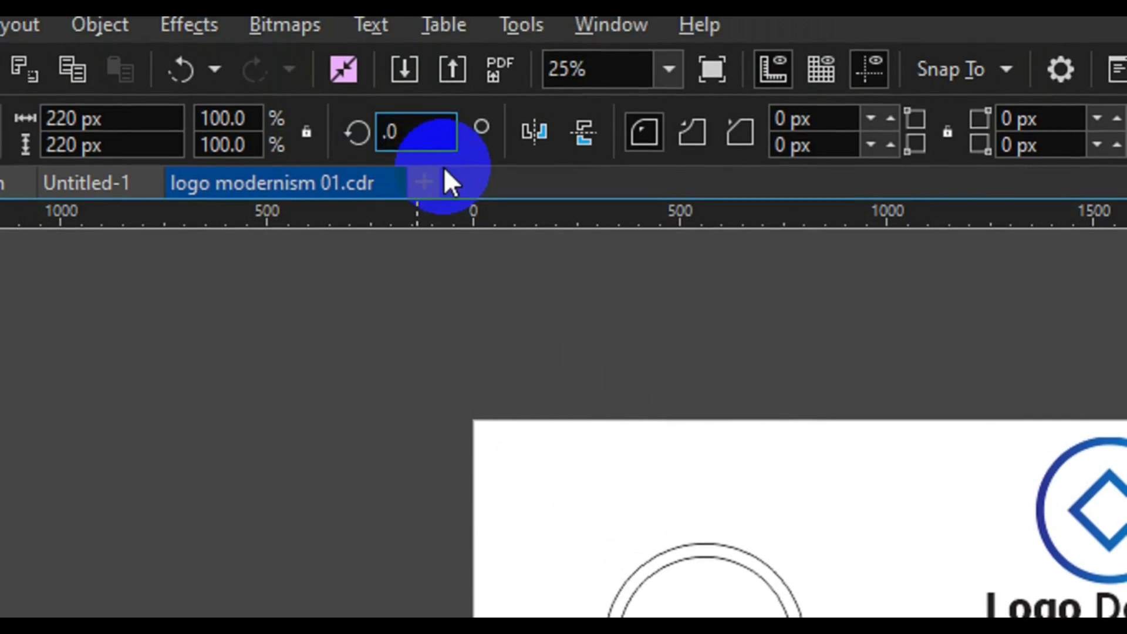
type("45")
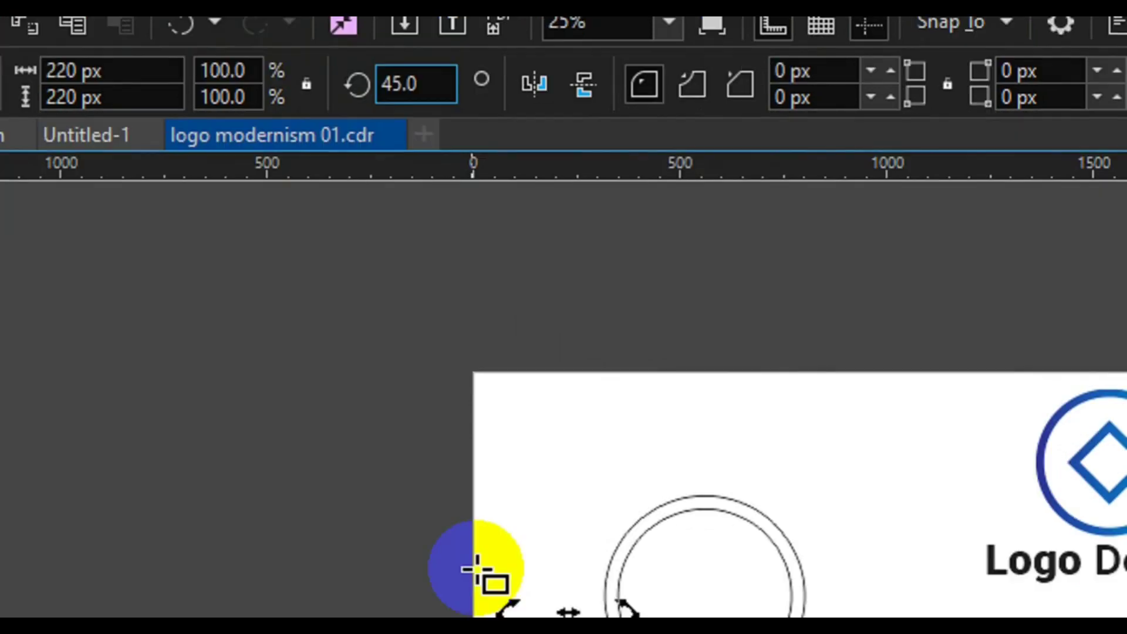
key("Return")
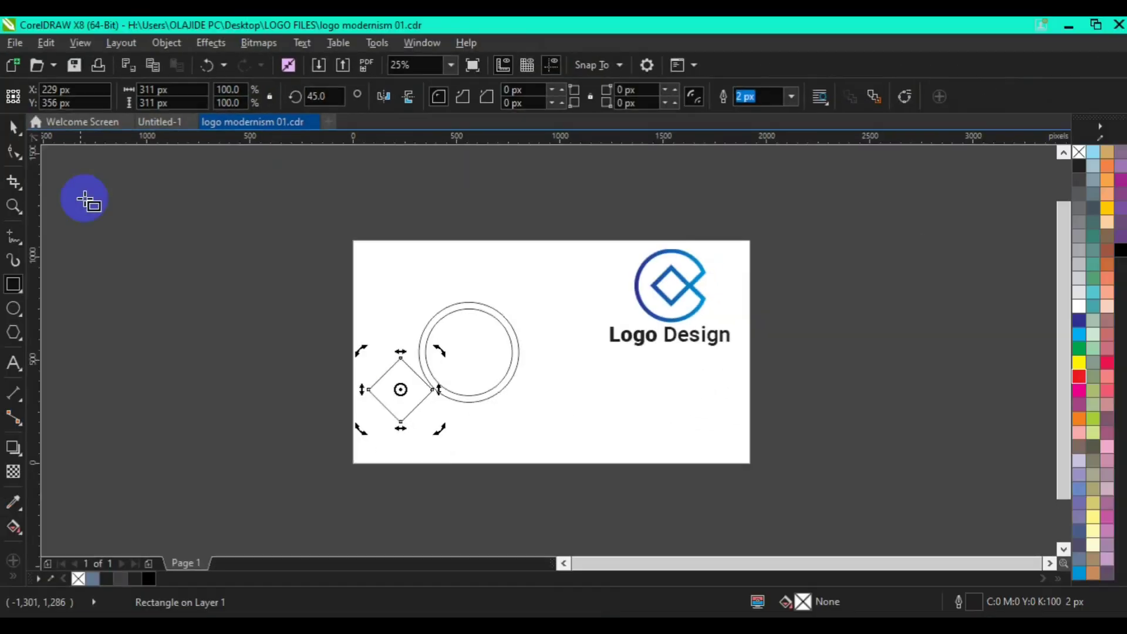
Add a concentric copy inside the diamond, scaled to about 227 px wide, and combine both diamonds into one curve.
left_click(13, 126)
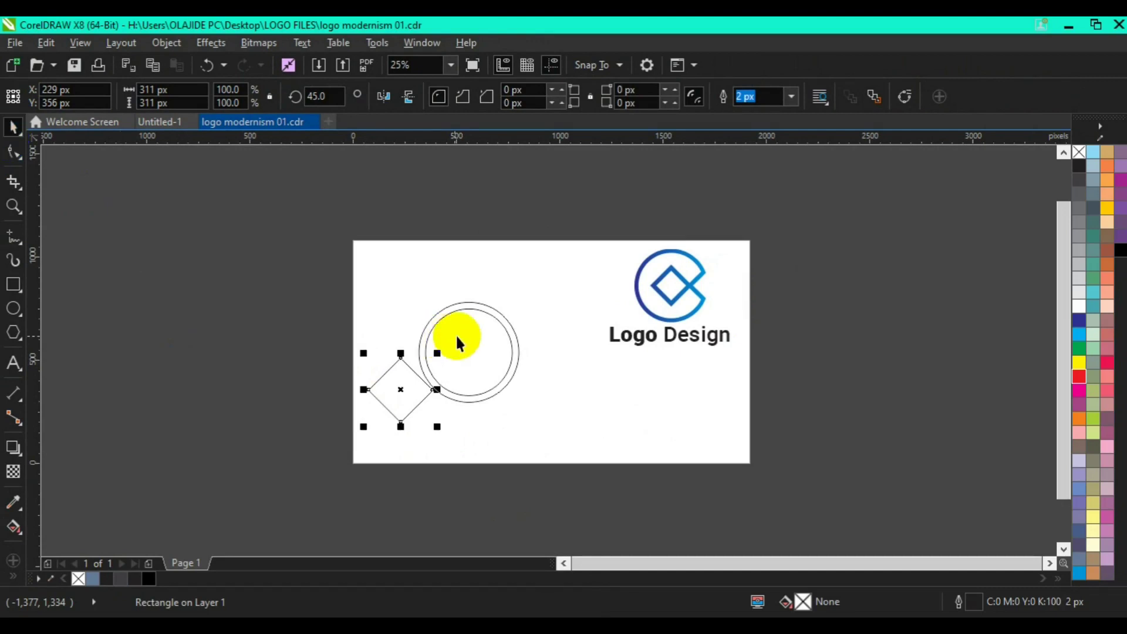
left_click_drag(441, 351, 435, 360)
right_click(435, 359)
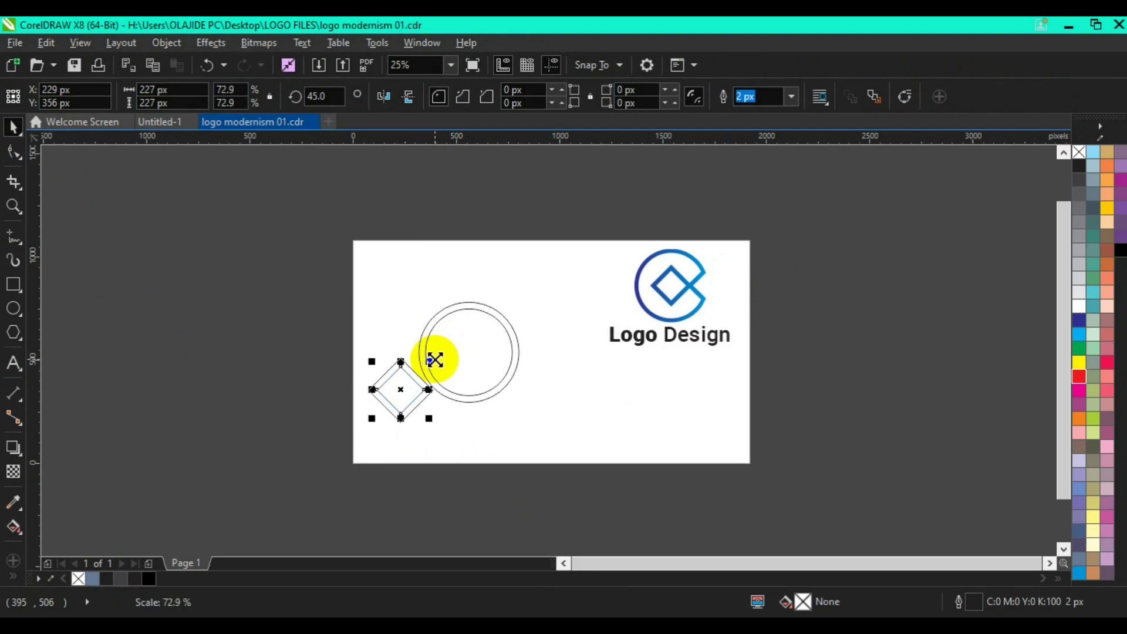
left_click(314, 307)
left_click_drag(313, 308, 444, 443)
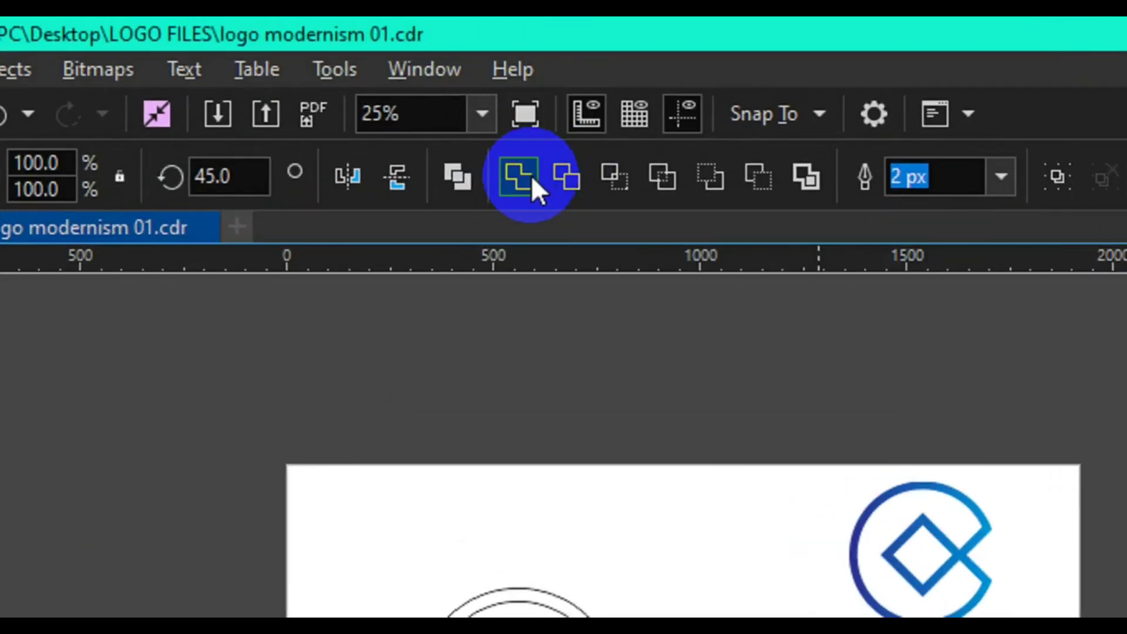
left_click(455, 179)
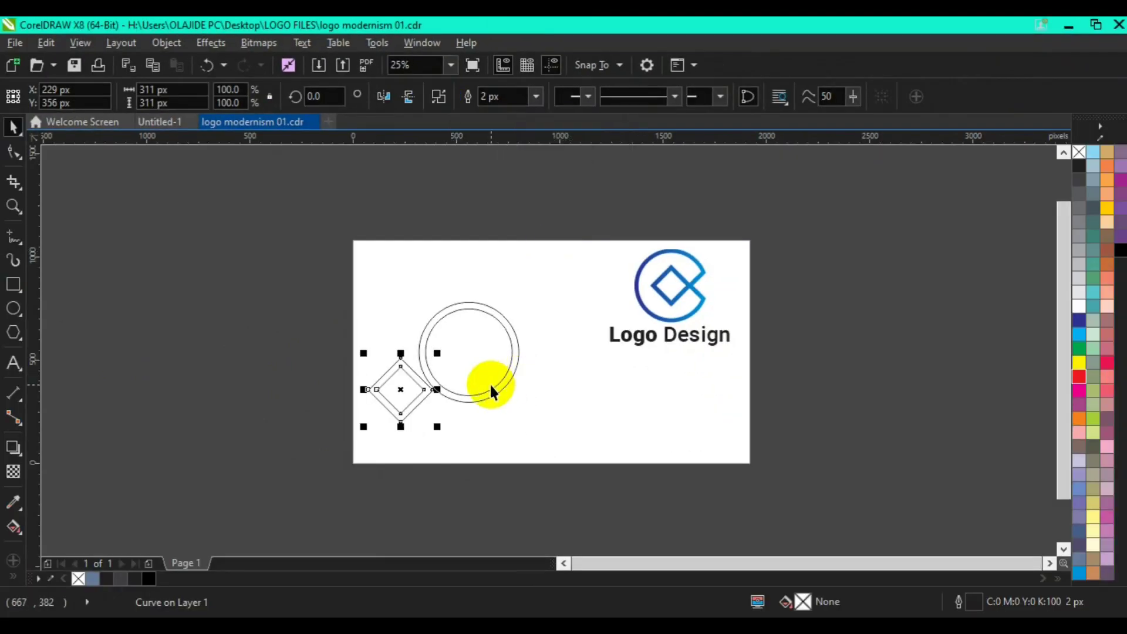
Align the combined diamond with the circle group's centre, both horizontally and vertically.
left_click(495, 384, "shift")
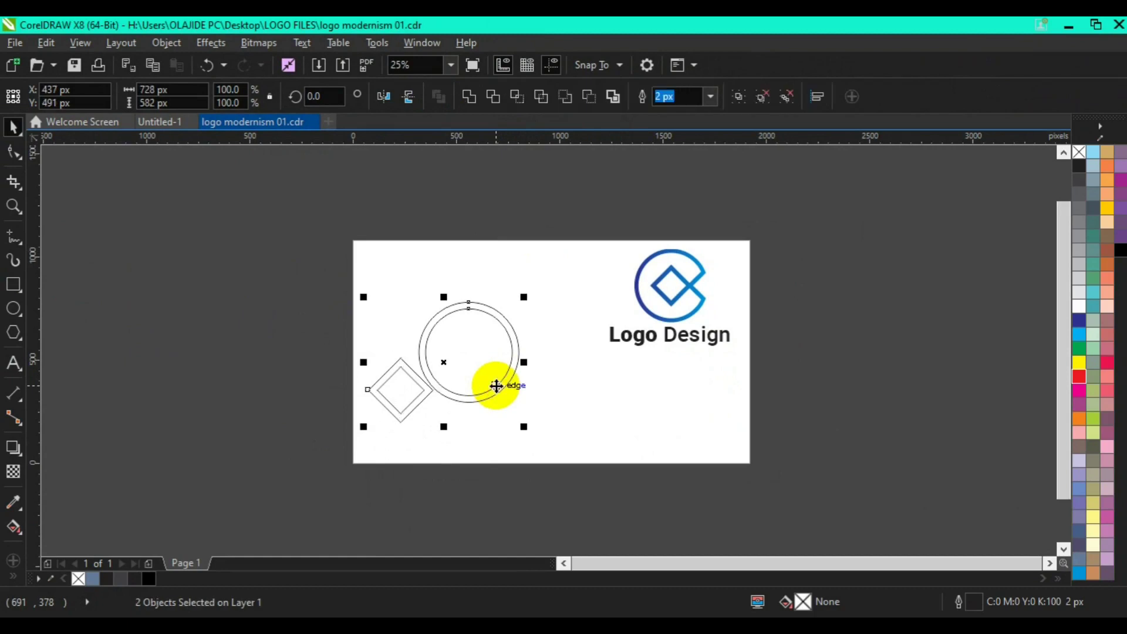
key("c")
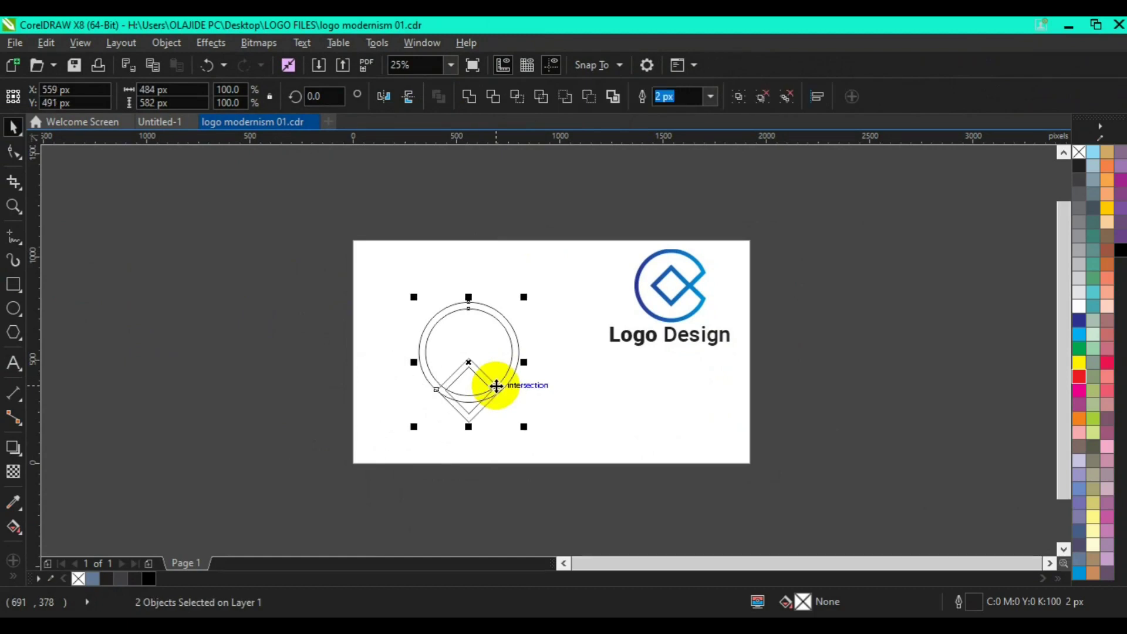
key("e")
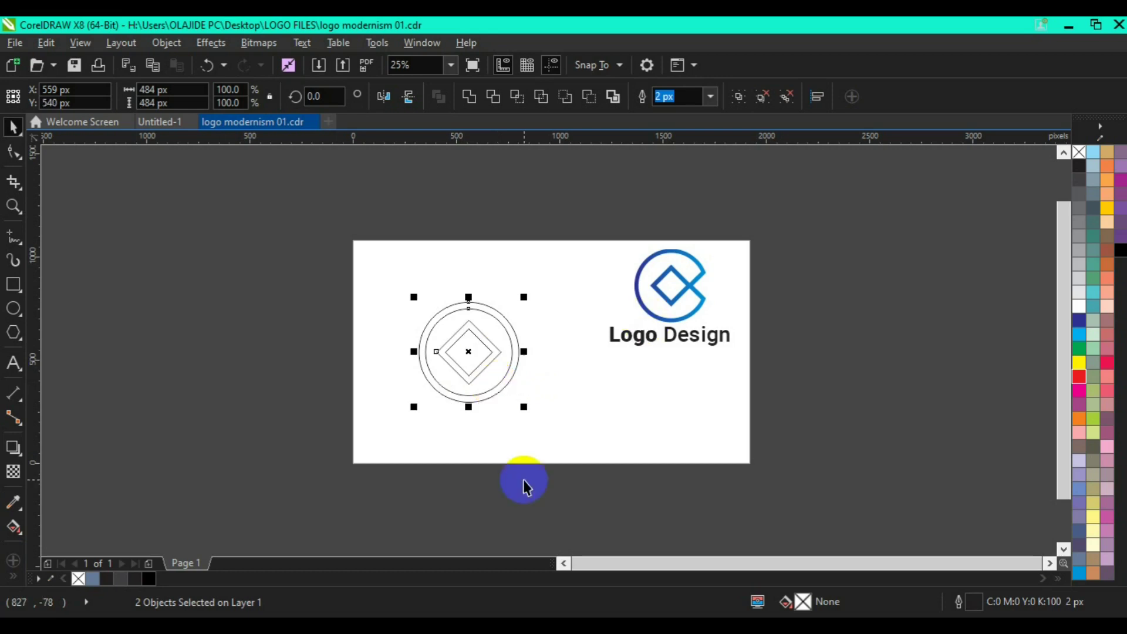
left_click(212, 434)
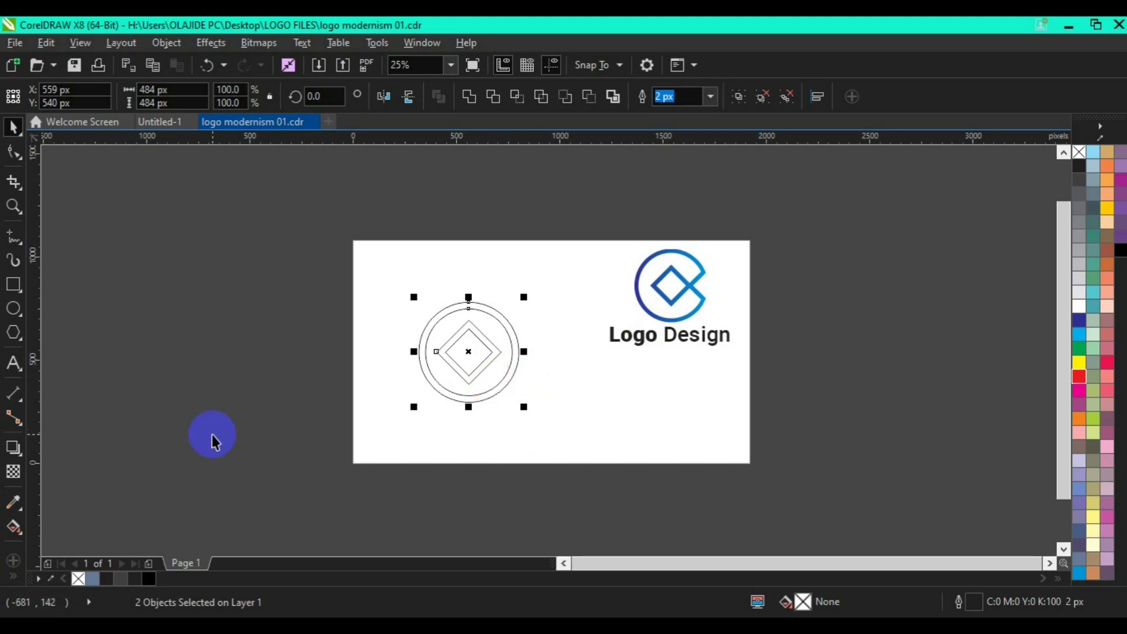
Copy the combined diamond and paste the duplicate in the same place.
left_click(465, 379)
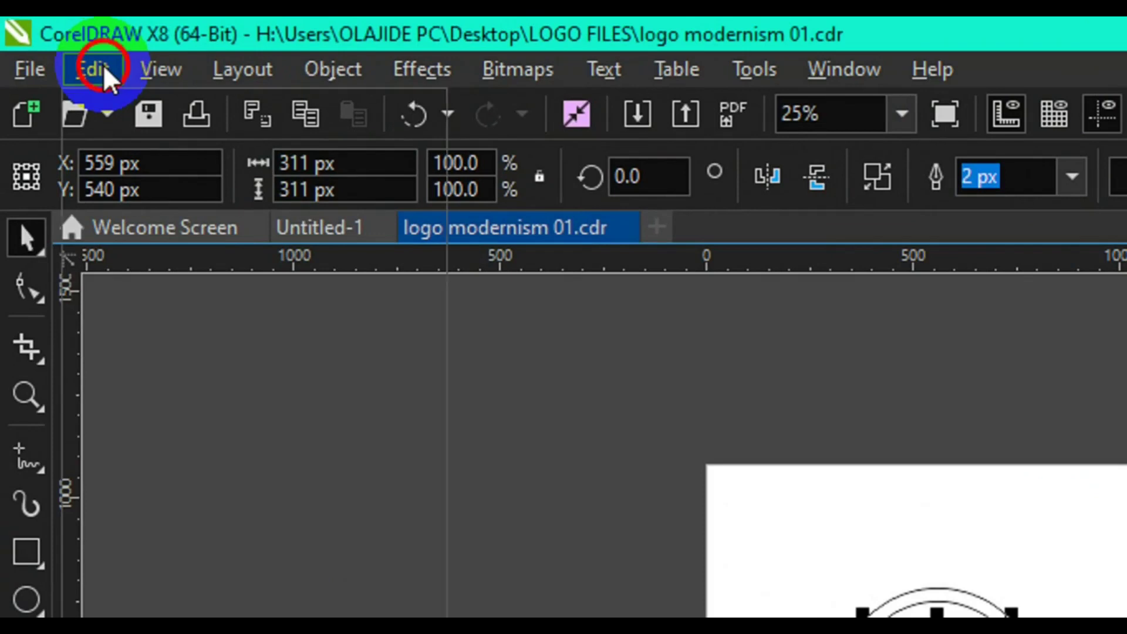
left_click(104, 65)
left_click(159, 314)
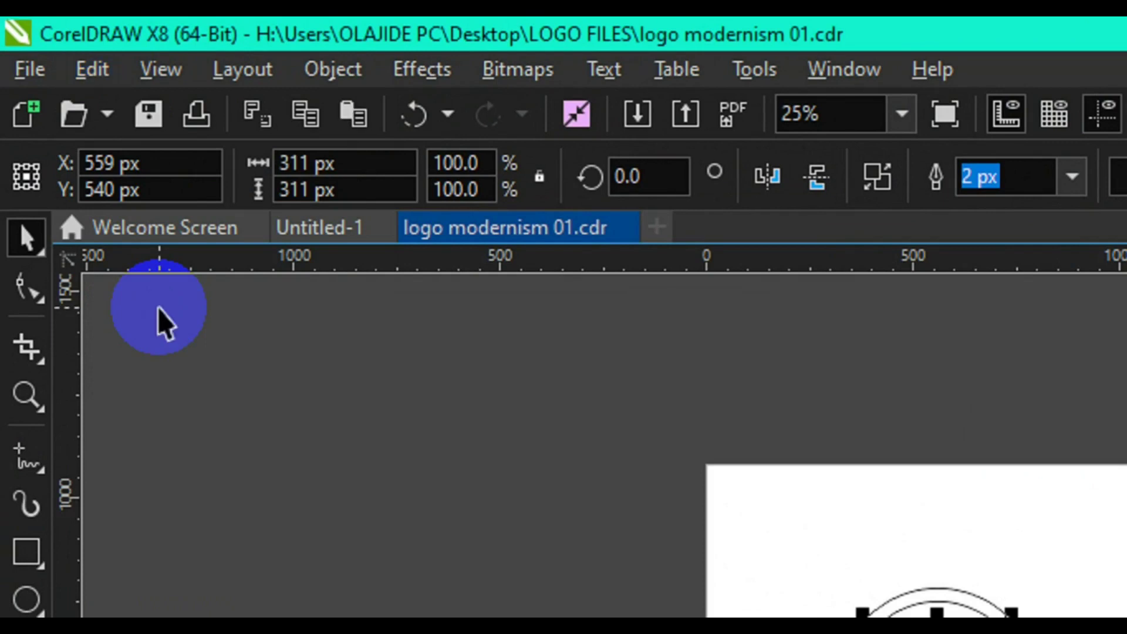
left_click(98, 71)
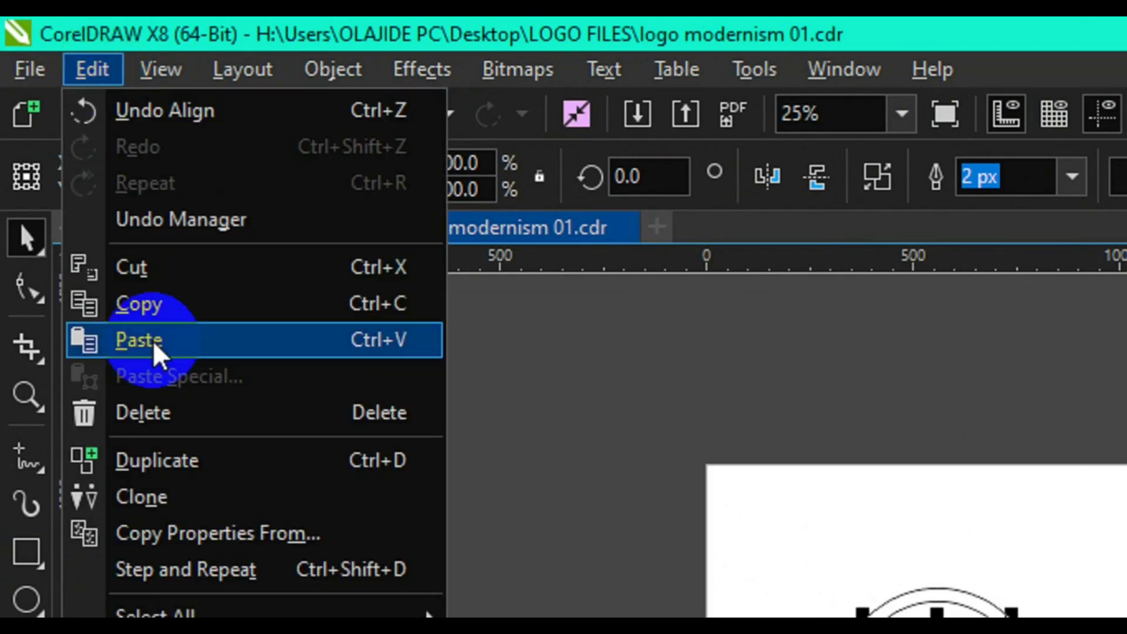
left_click(154, 347)
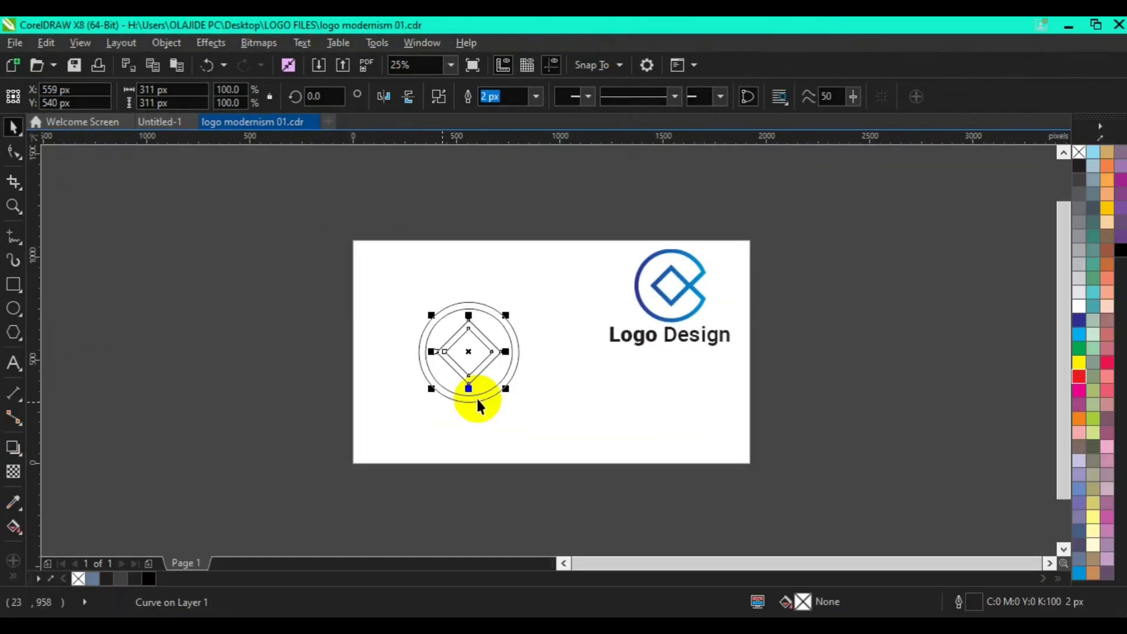
Enlarge the circle group slightly around its centre, leaving more room around the diamond.
left_click(559, 516)
left_click(477, 396)
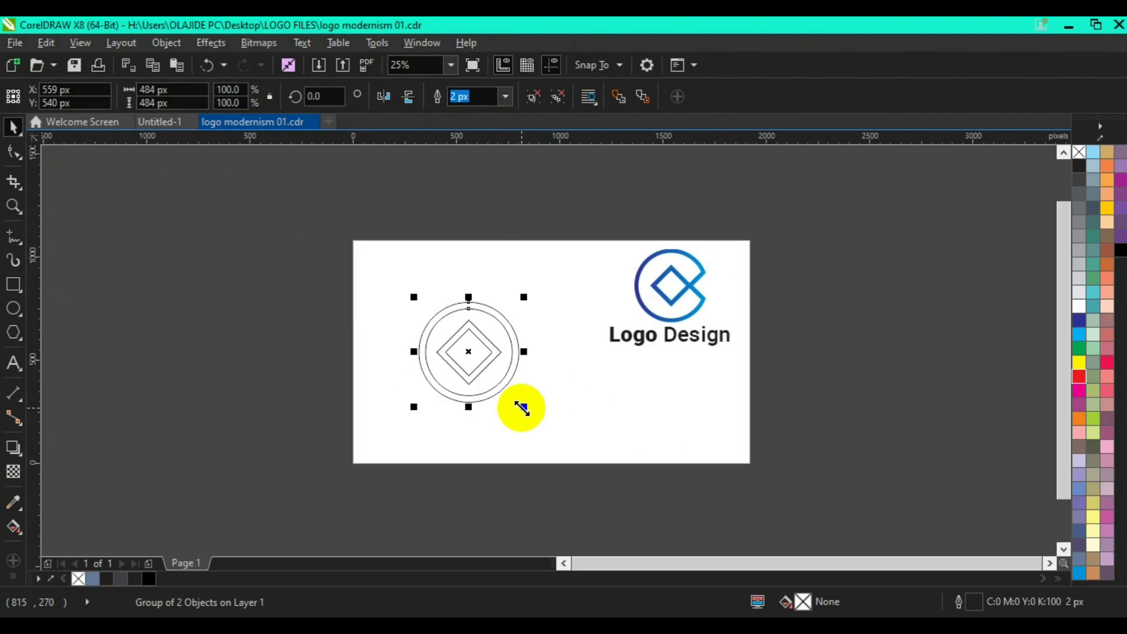
left_click_drag(521, 406, 528, 417)
Move the duplicate diamond horizontally to about X 835 px, so it overlaps the circles' right edge and the first diamond's right corner.
left_click(475, 374)
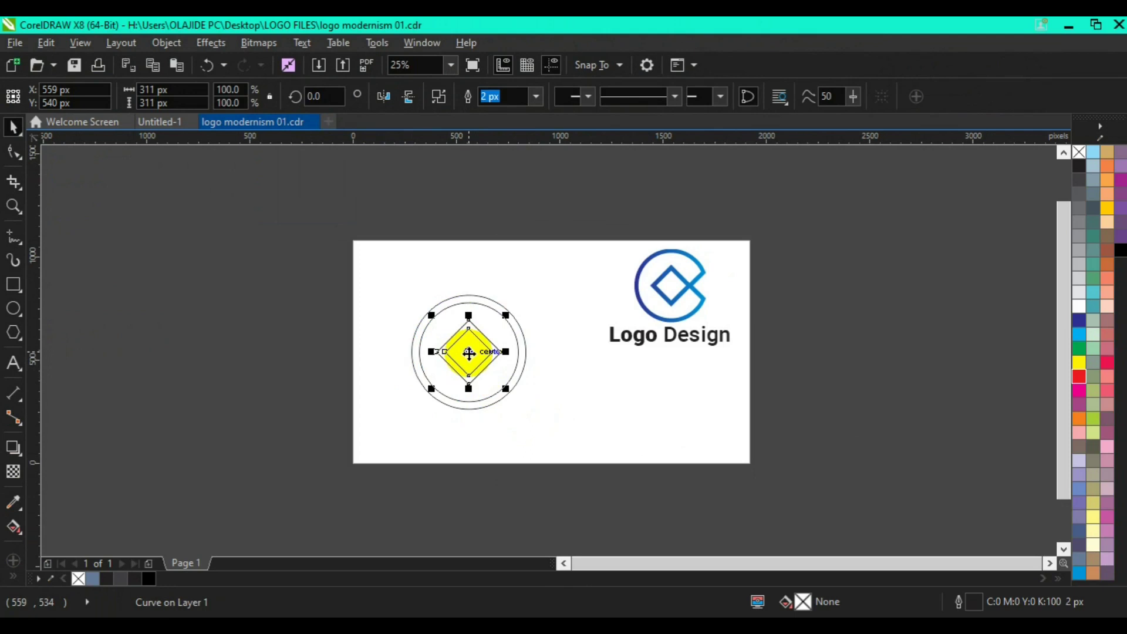
left_click(470, 353)
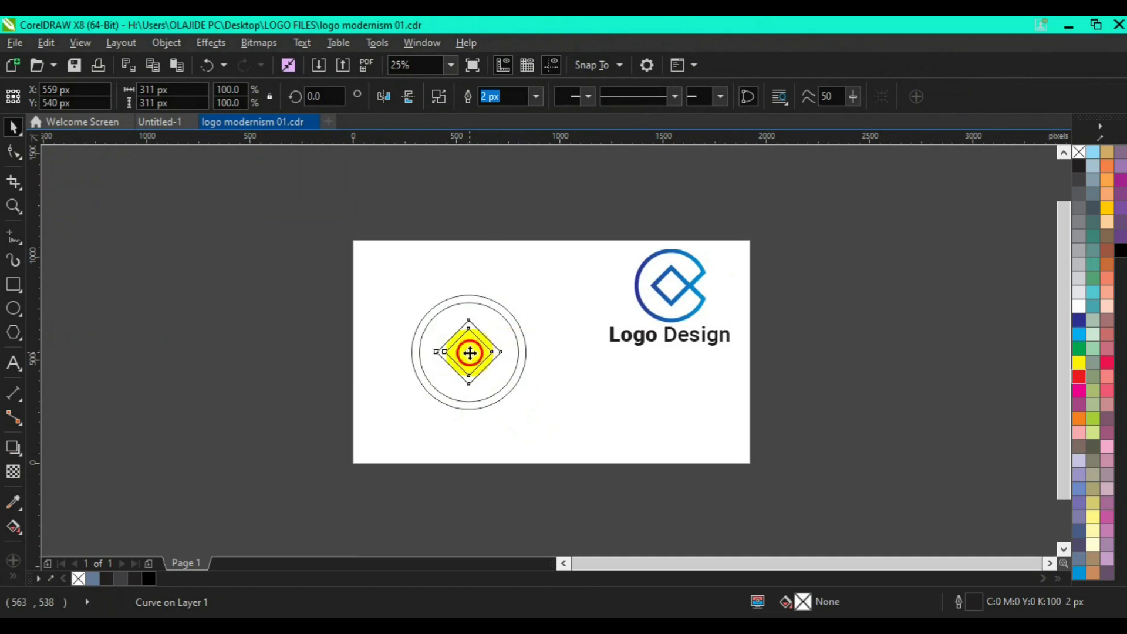
left_click_drag(470, 353, 523, 353)
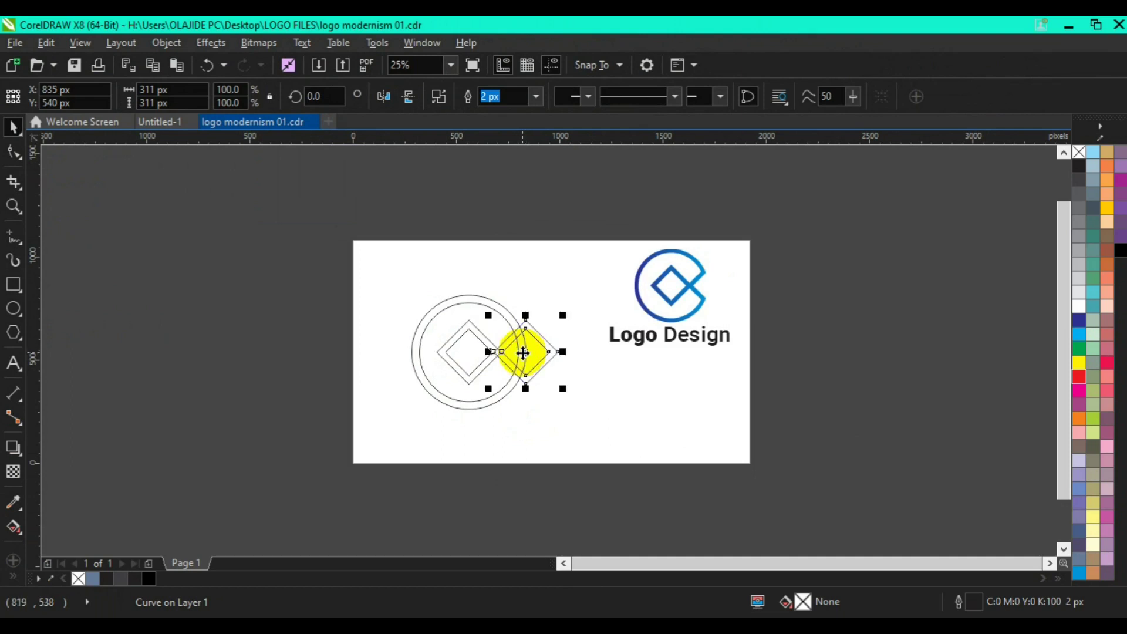
left_click(13, 214)
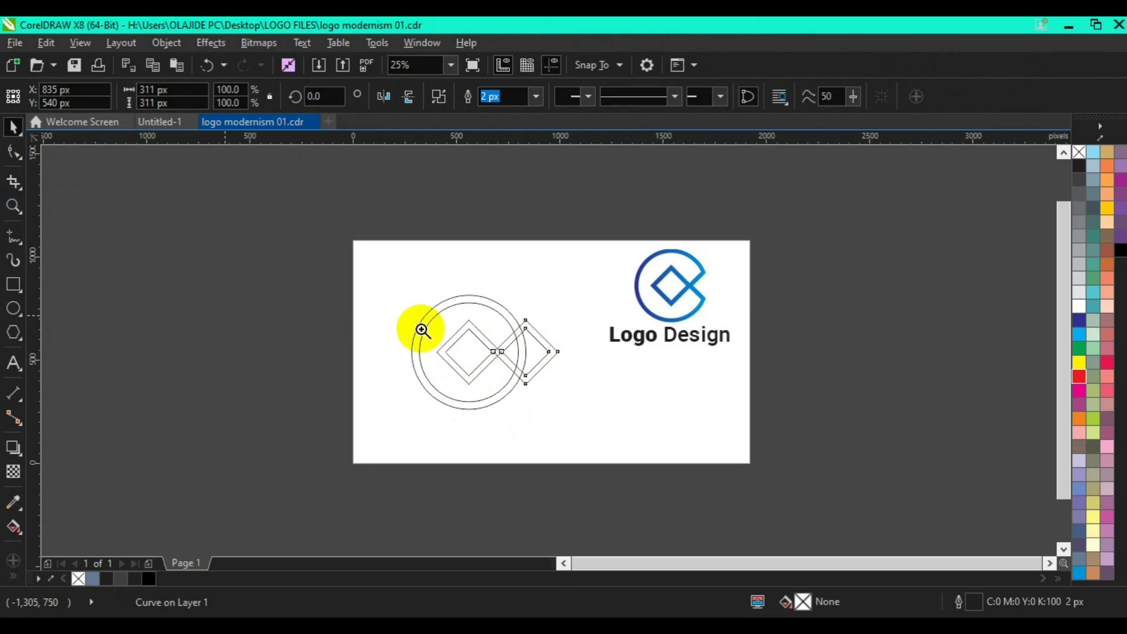
left_click(506, 362)
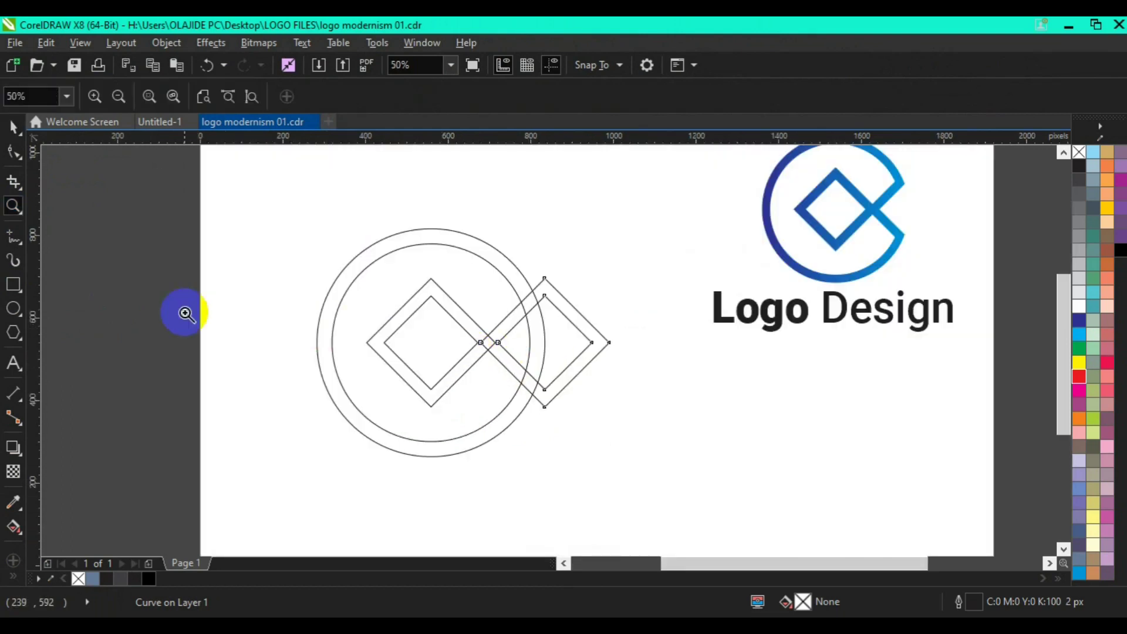
left_click(13, 126)
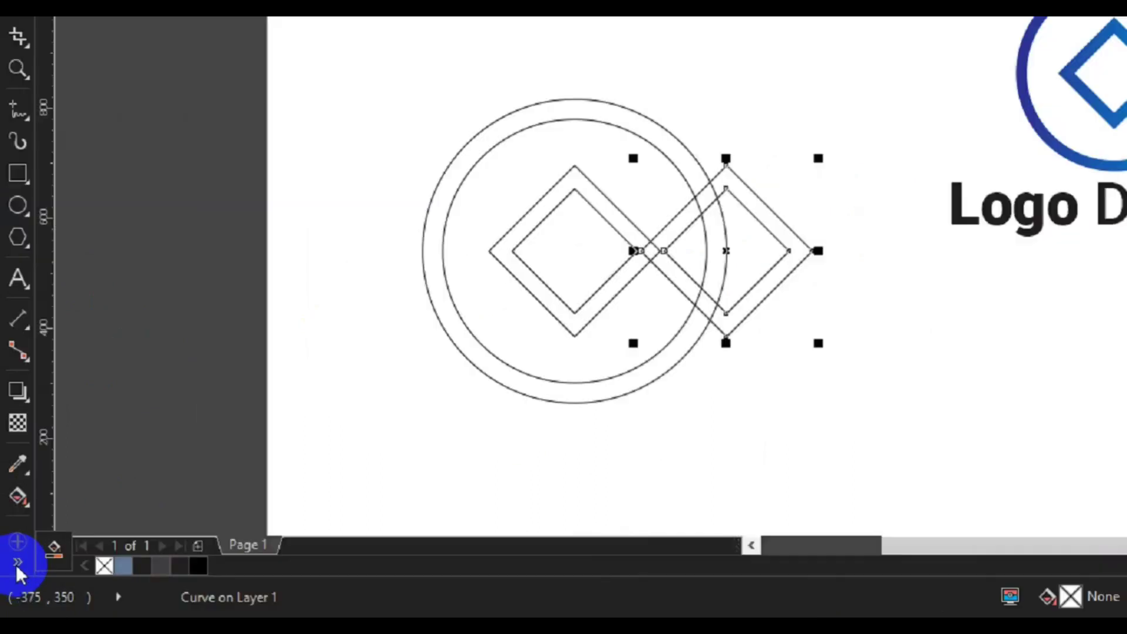
Ungroup the two circles and shrink the outer circle around its centre to about 532 px, narrowing the ring.
left_click(54, 553)
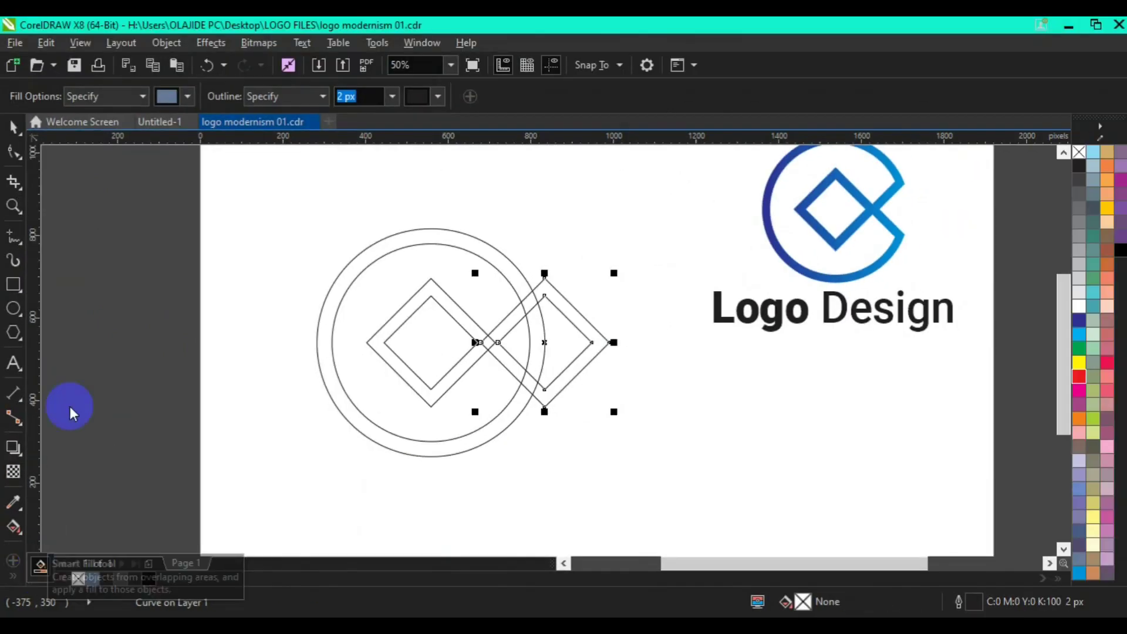
left_click(12, 133)
left_click(275, 330)
left_click(332, 367)
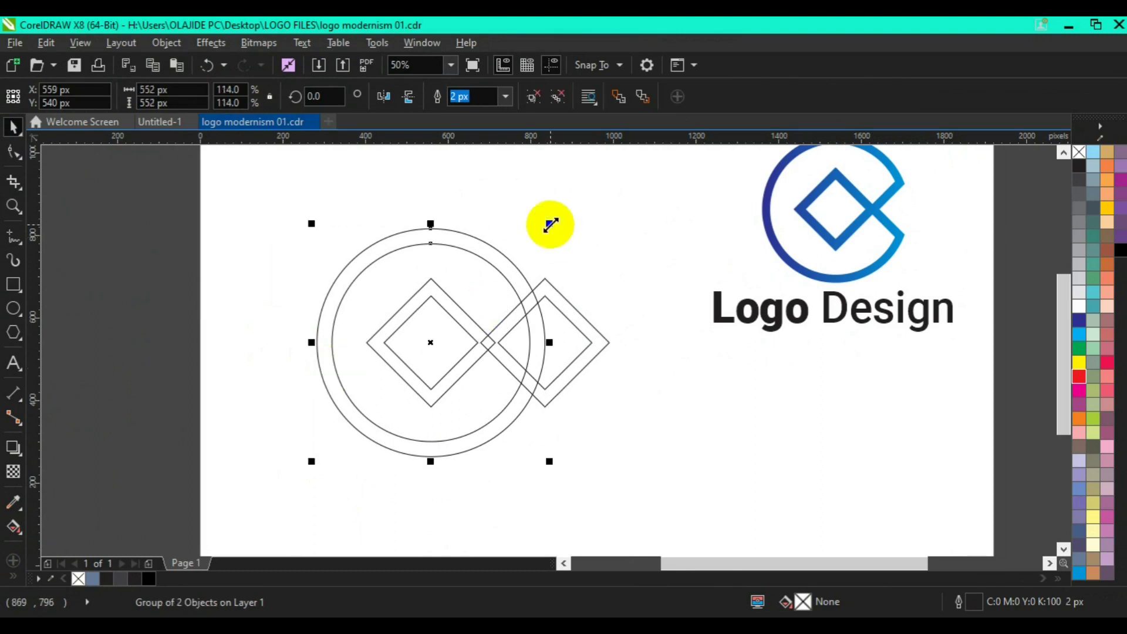
left_click(603, 267)
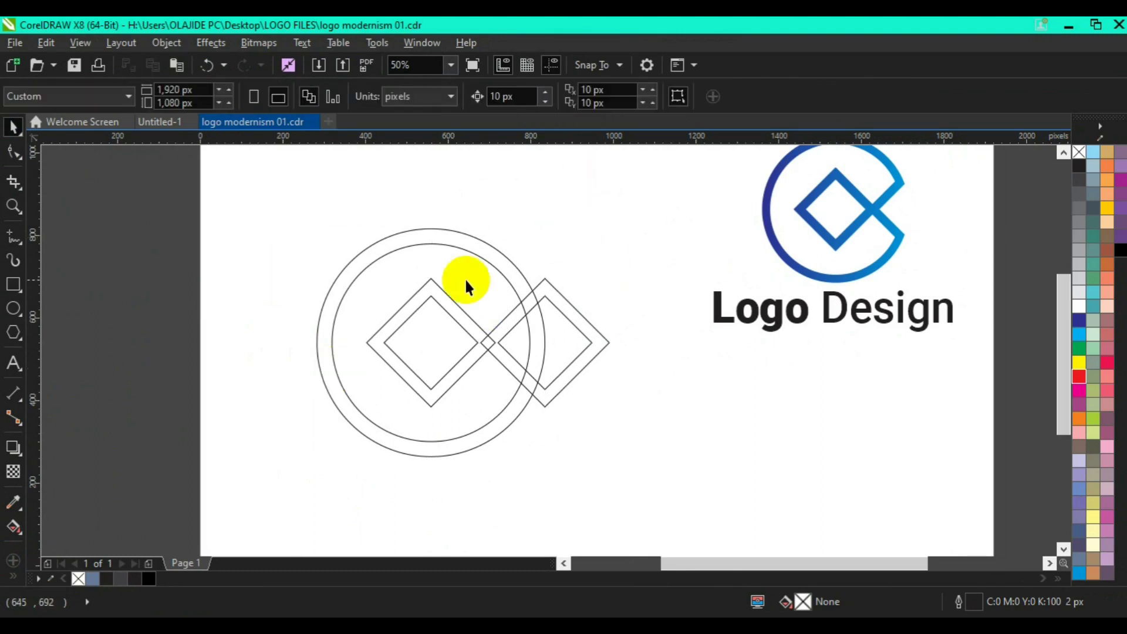
left_click(510, 266)
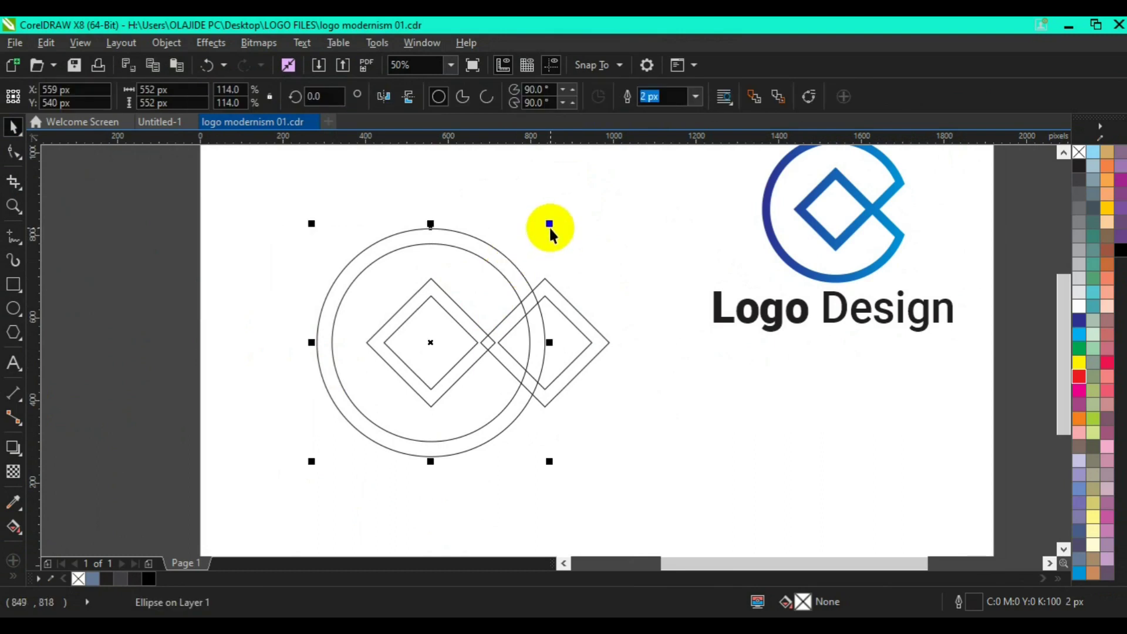
left_click_drag(549, 224, 547, 228)
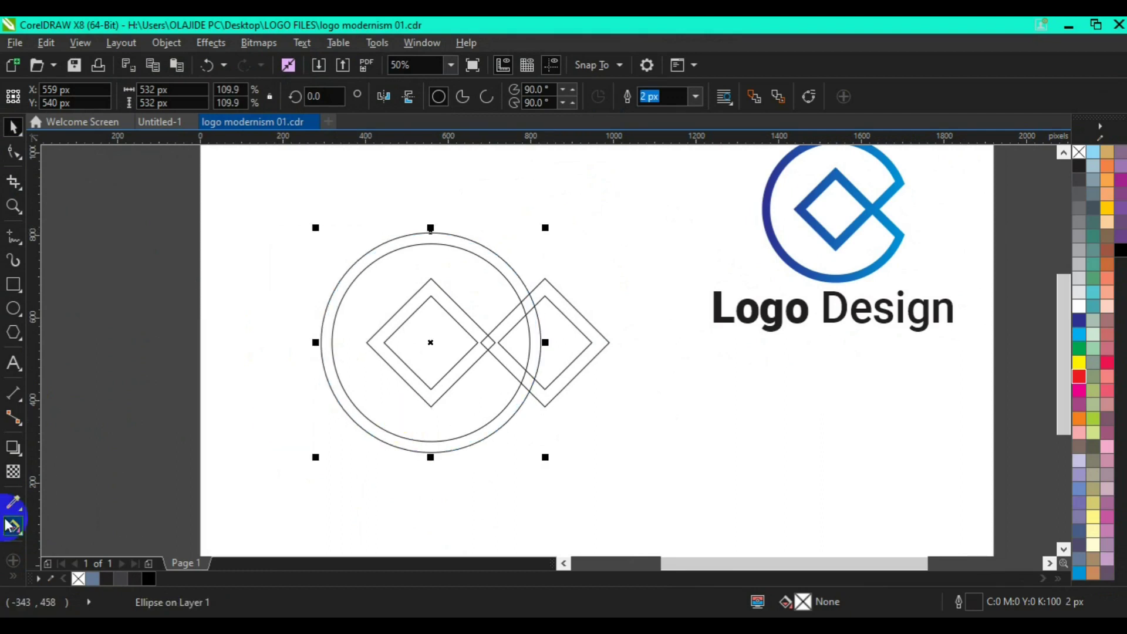
Try a Smart Fill on the band of the diamond inside the circles and undo the fill.
left_click(11, 577)
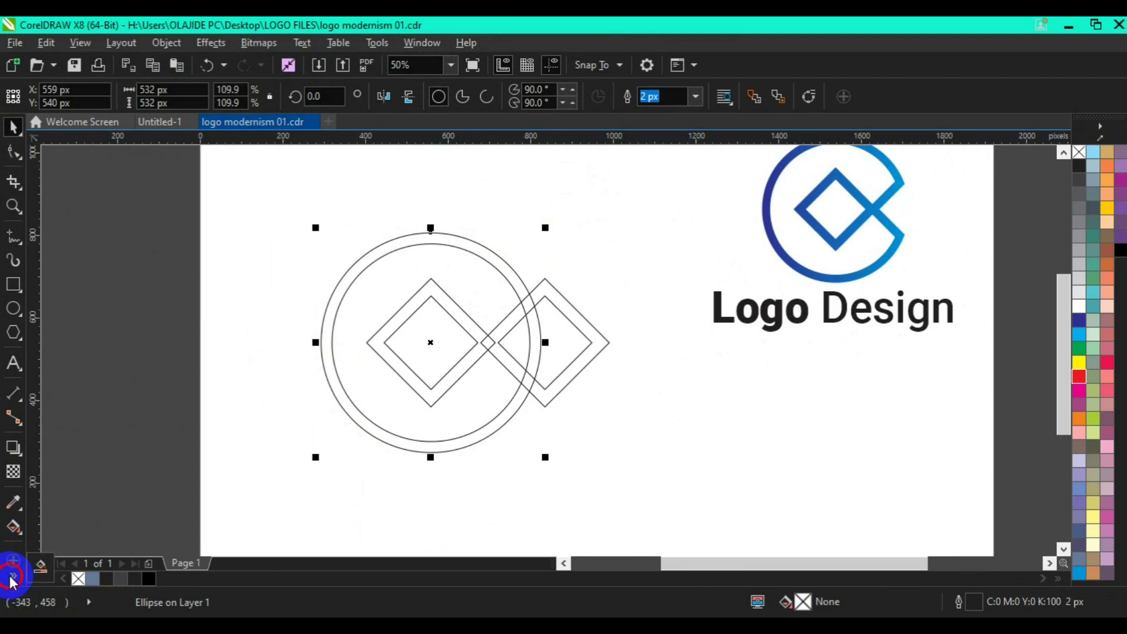
left_click(39, 566)
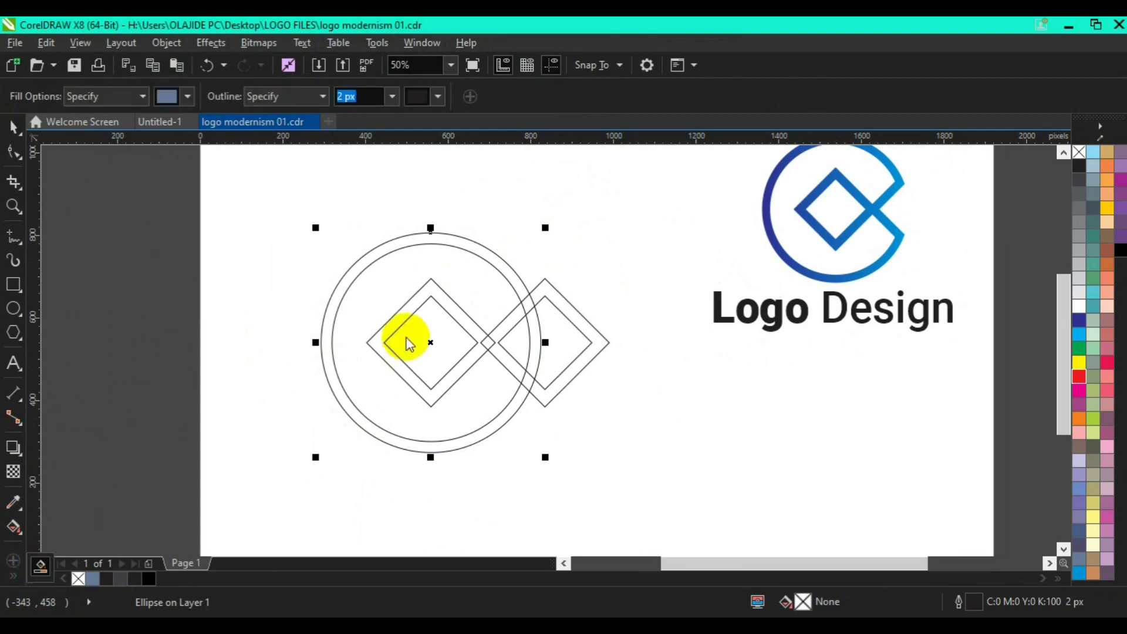
left_click(382, 344)
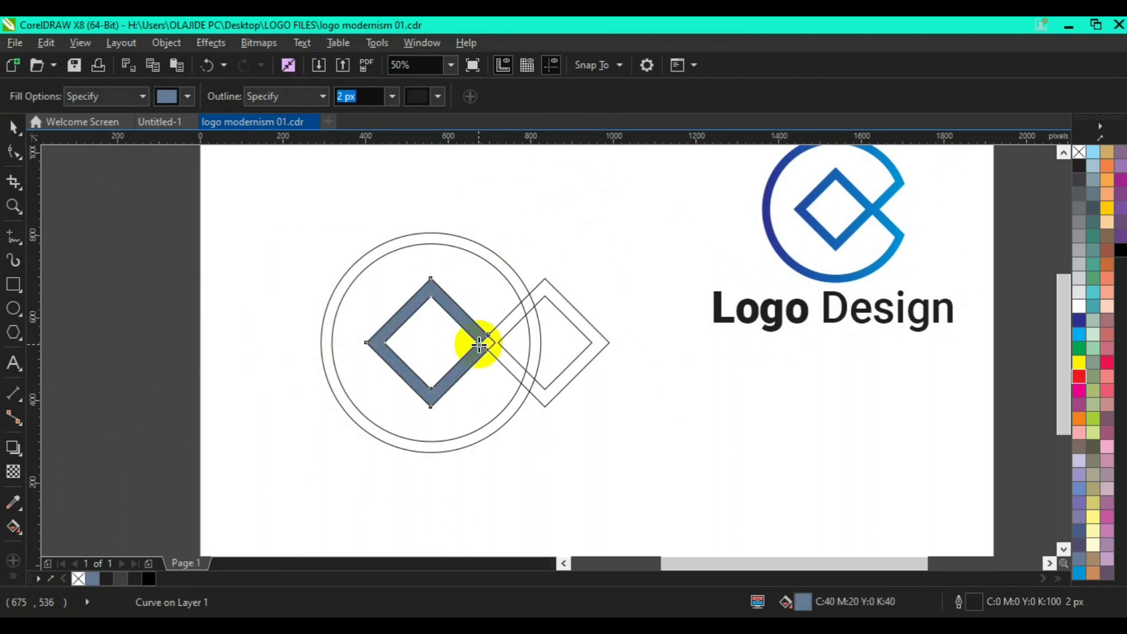
key("ctrl+z")
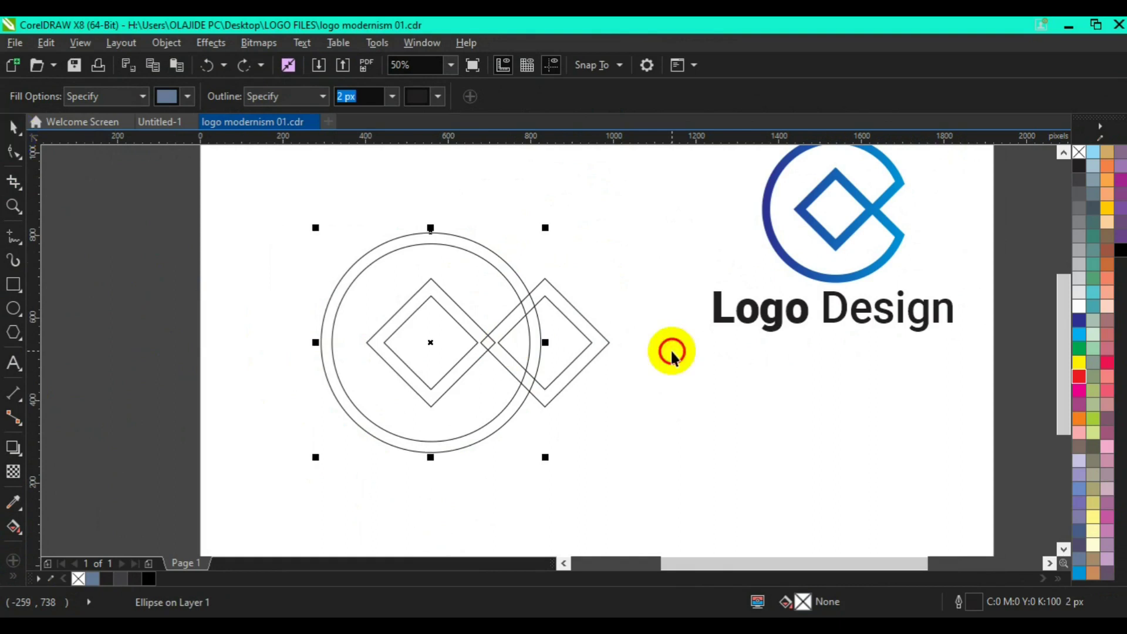
Move the duplicate diamond horizontally to about X 824 px, further into the first diamond's corner.
key("space")
left_click(590, 356)
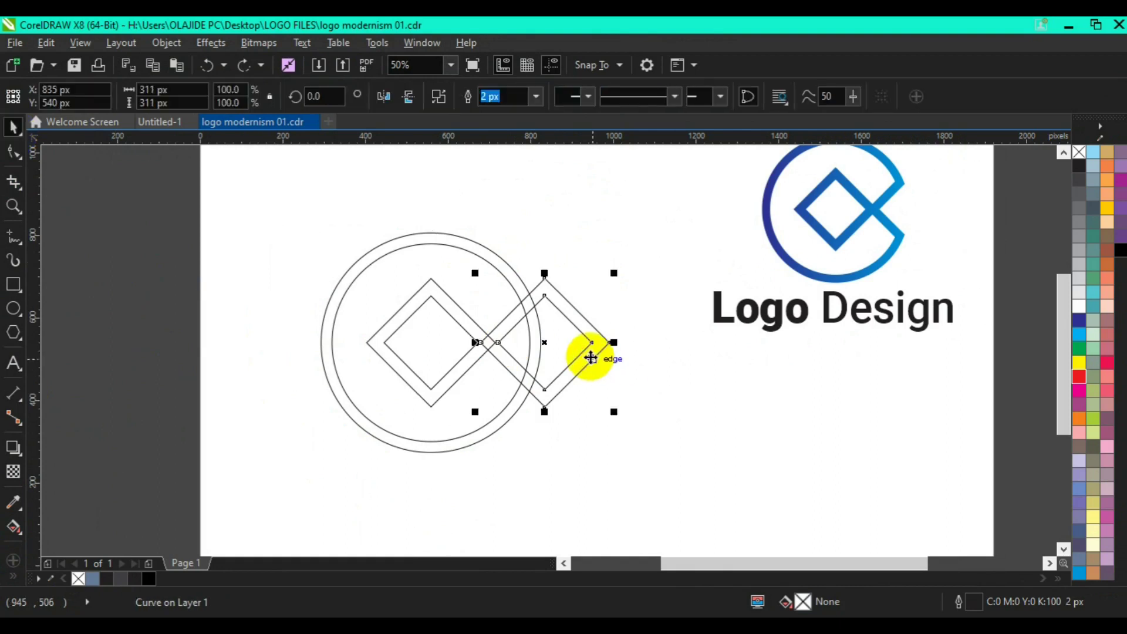
left_click_drag(587, 355, 588, 357)
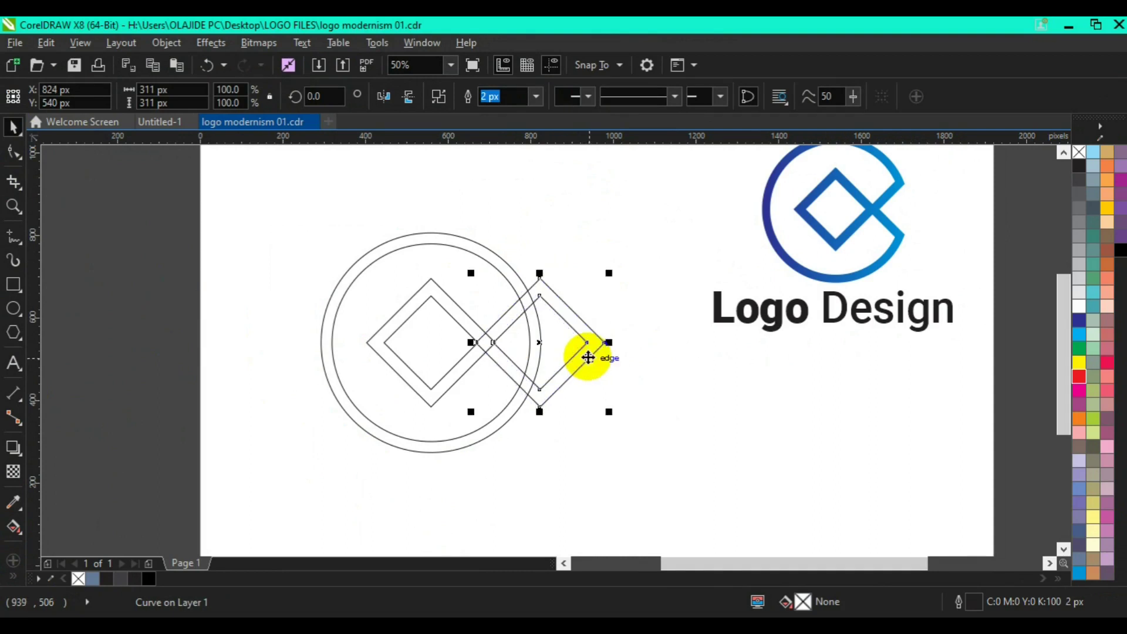
Smart Fill the ring, the first diamond's band, the diamonds' overlap, both diagonal arms and their crossings with the ring in blue-grey.
left_click(14, 576)
left_click(46, 568)
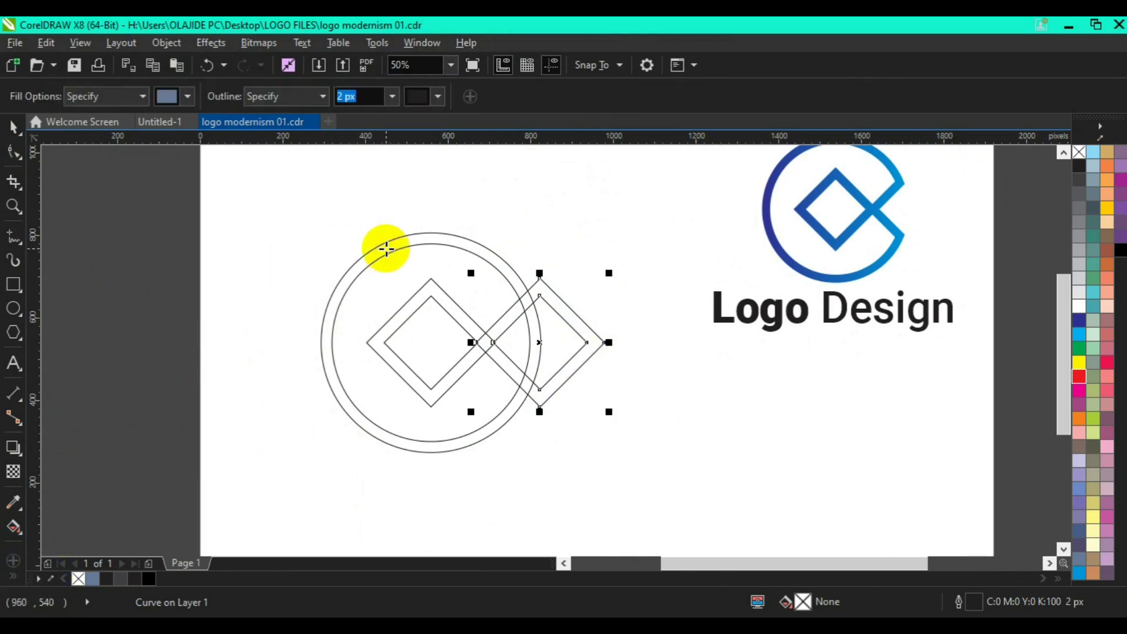
left_click(385, 245)
left_click(393, 321)
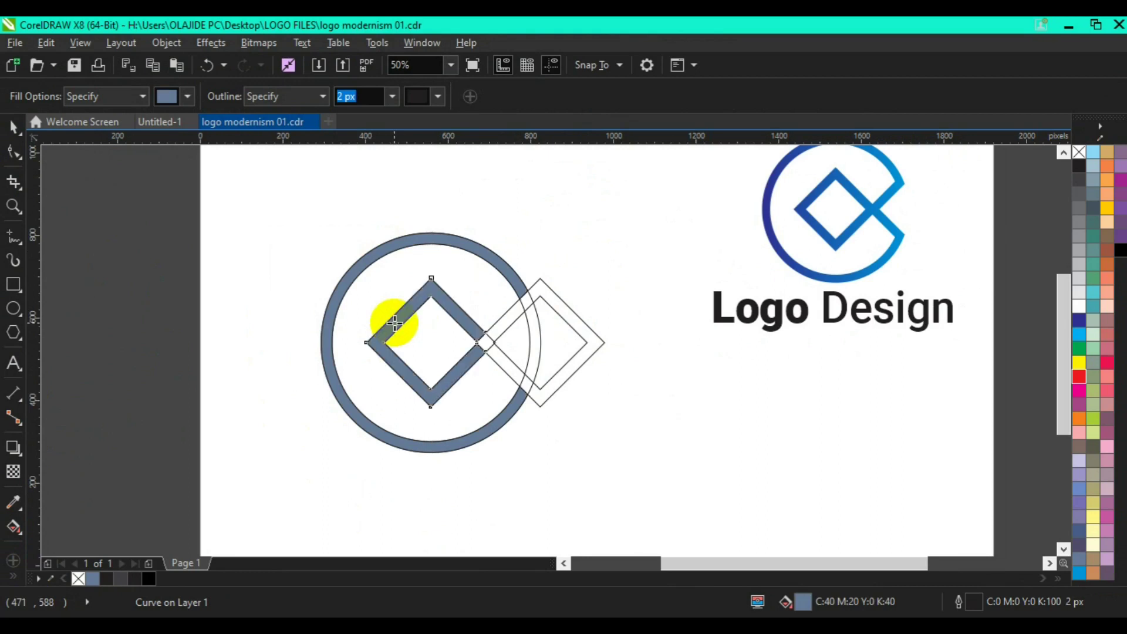
left_click(482, 340)
left_click(503, 324)
left_click(522, 302)
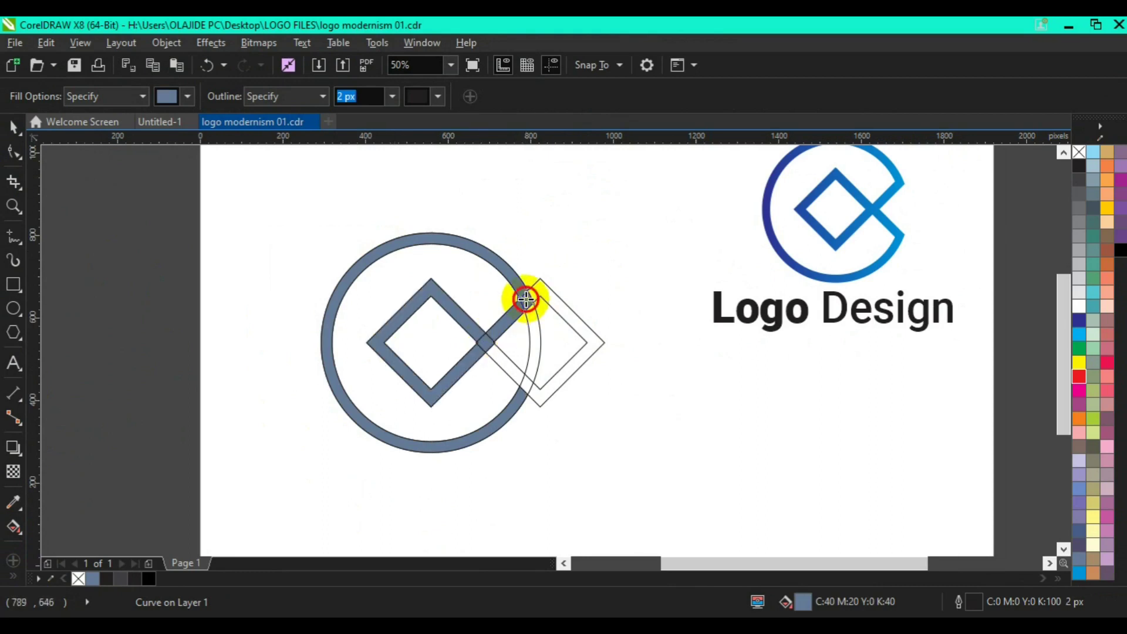
left_click(497, 358)
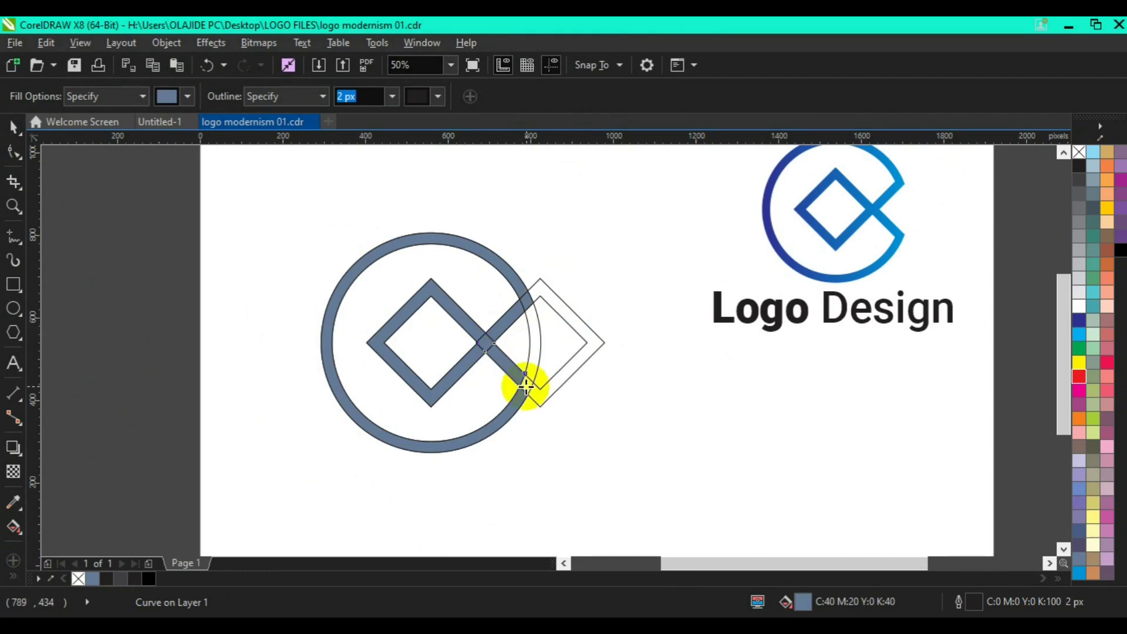
left_click(526, 387)
Delete the leftover construction outlines: the inner circle, the duplicate diamond and the outer circle.
left_click(13, 126)
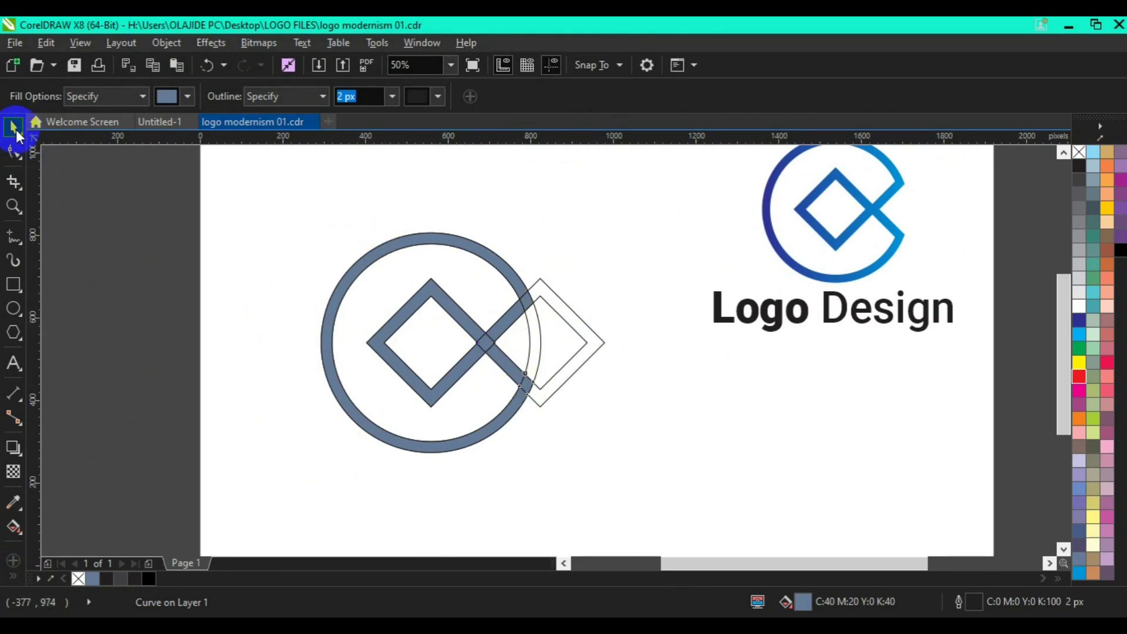
left_click(530, 333)
key("Delete")
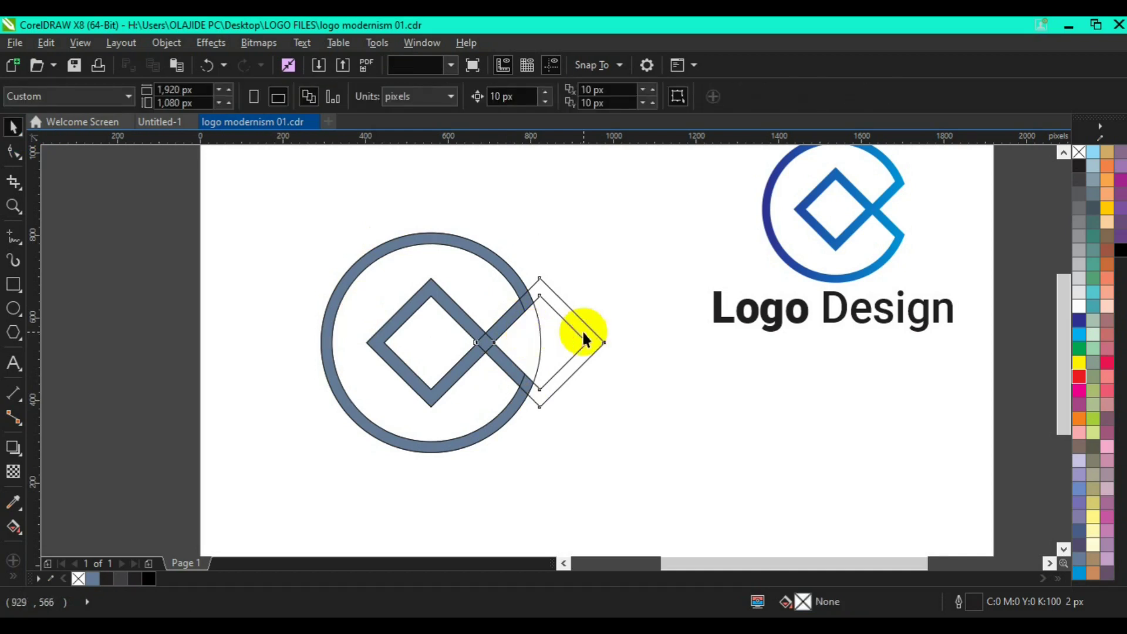
left_click(582, 331)
key("Delete")
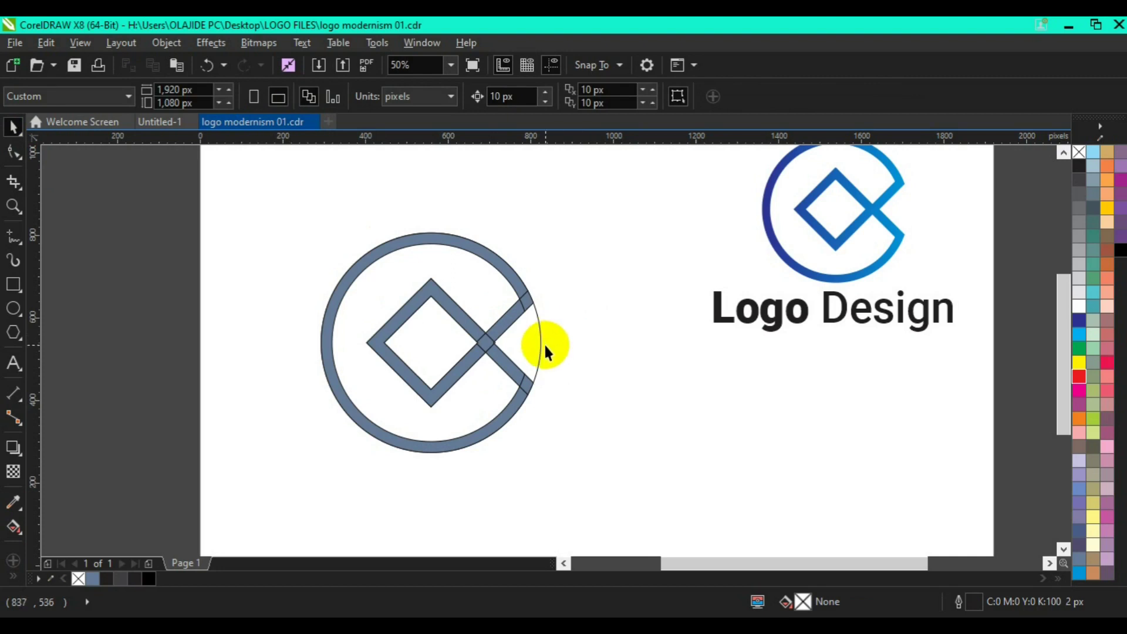
left_click(540, 347)
key("Delete")
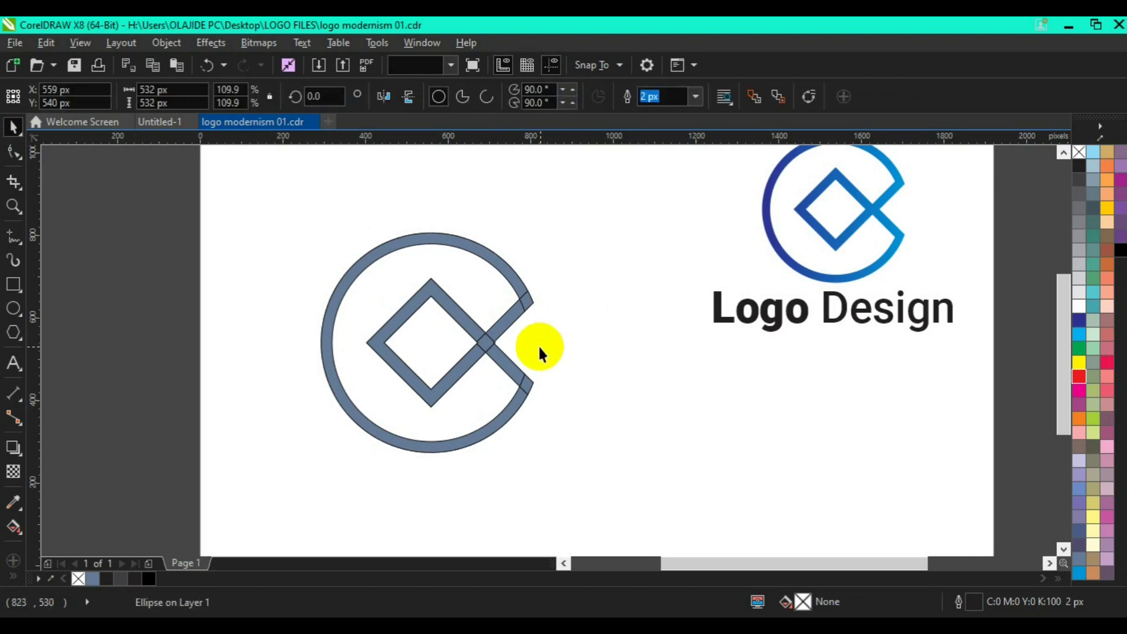
Weld the filled ring, diamond, overlap and diagonal arm pieces into a single curve.
left_click(502, 330)
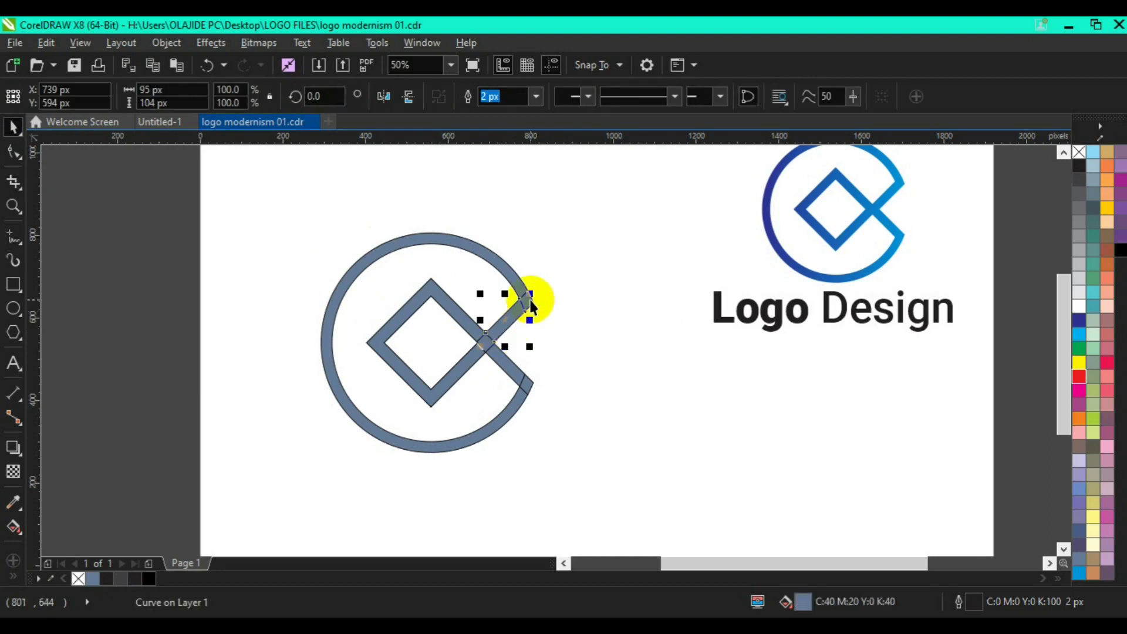
left_click(511, 259, "shift")
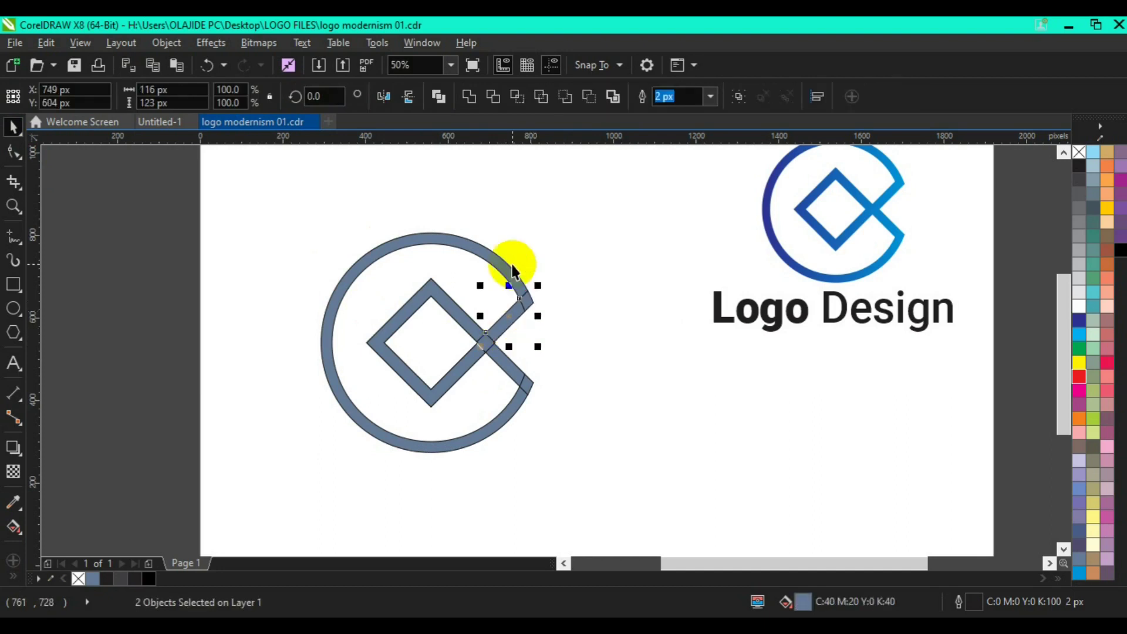
left_click(509, 267, "shift")
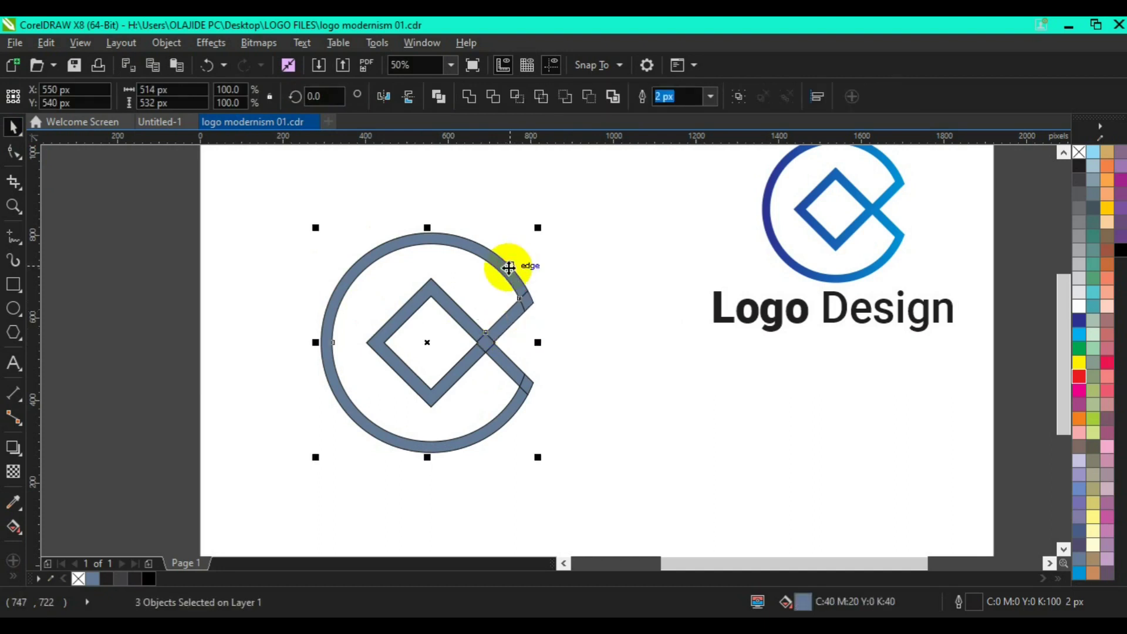
left_click(484, 344, "shift")
left_click(458, 376, "shift")
left_click(526, 385, "shift")
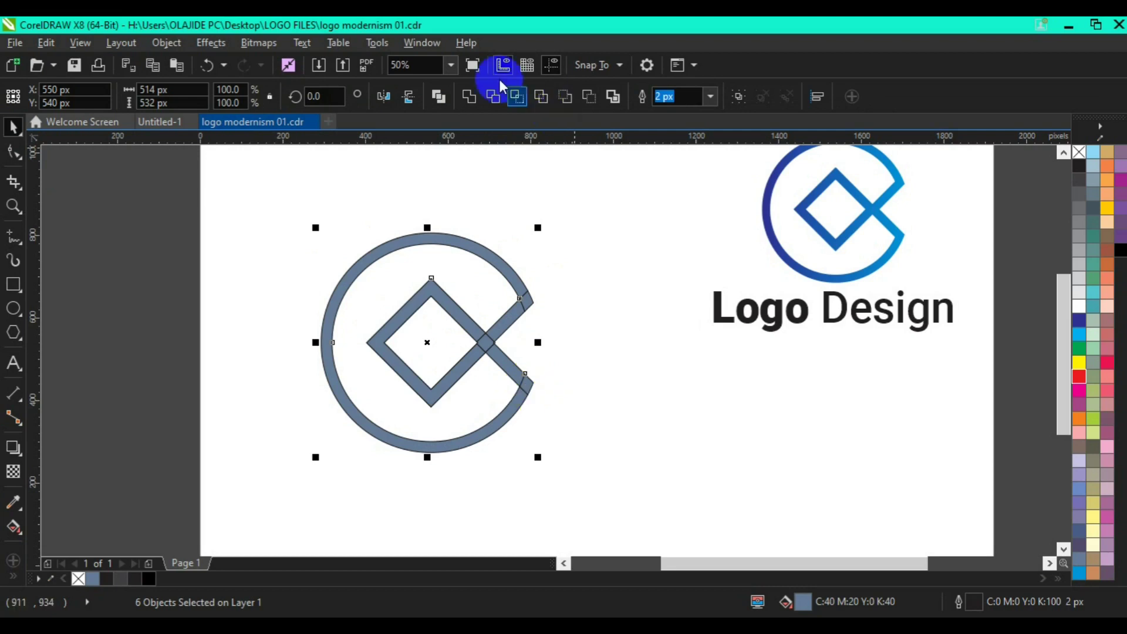
left_click(470, 98)
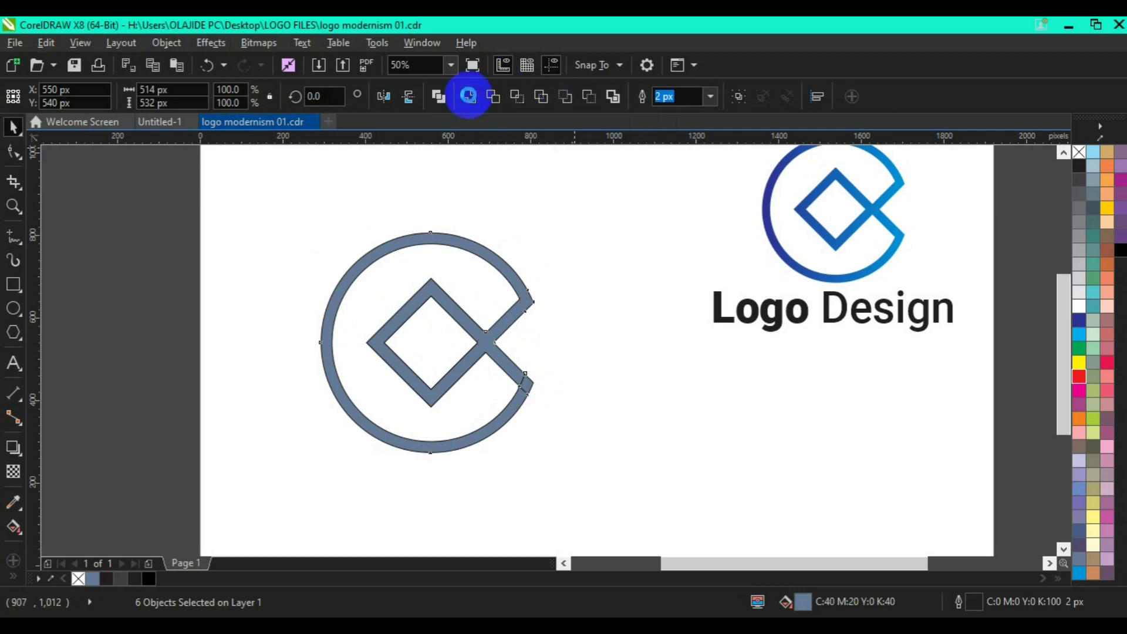
left_click(571, 379)
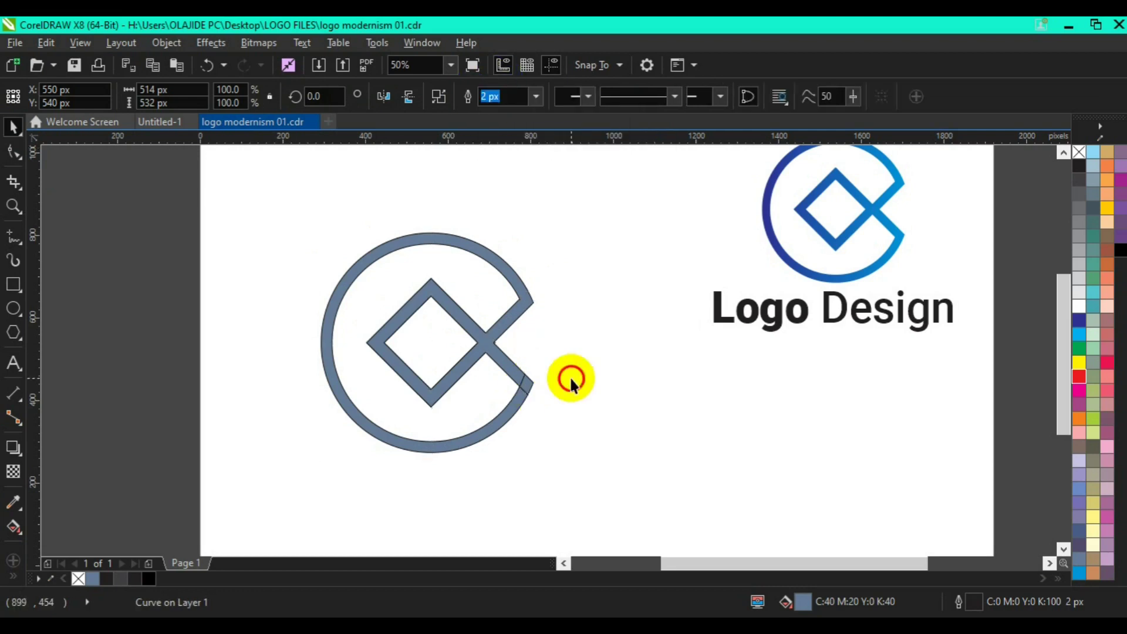
Weld the remaining small piece at the lower arm's end to the logo shape and remove the shape's outline.
left_click(527, 388)
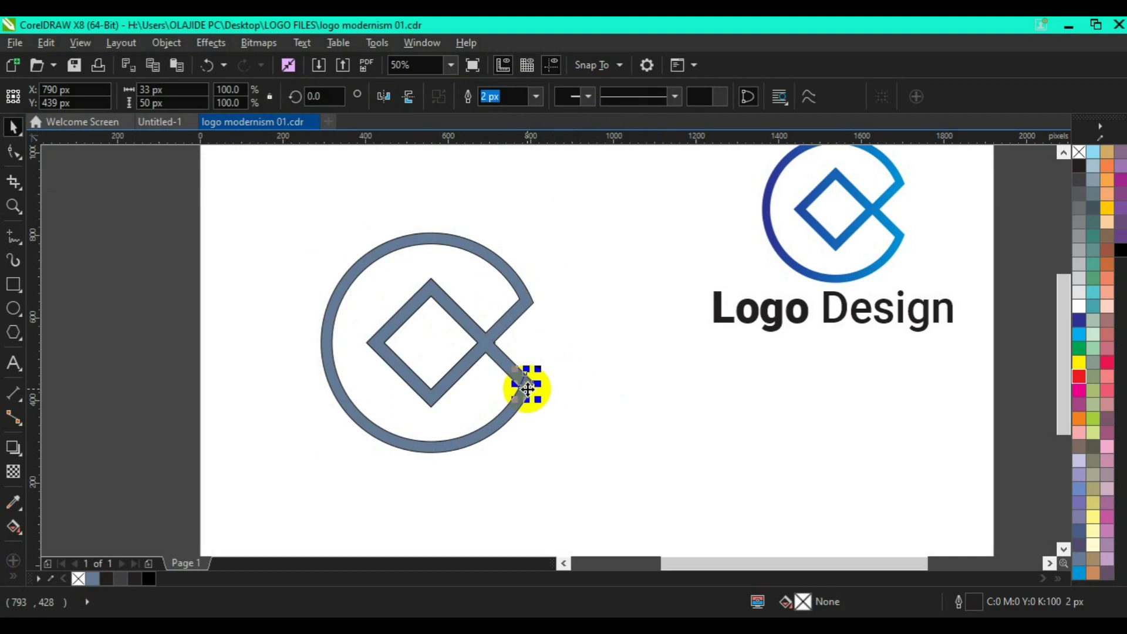
left_click(502, 418, "shift")
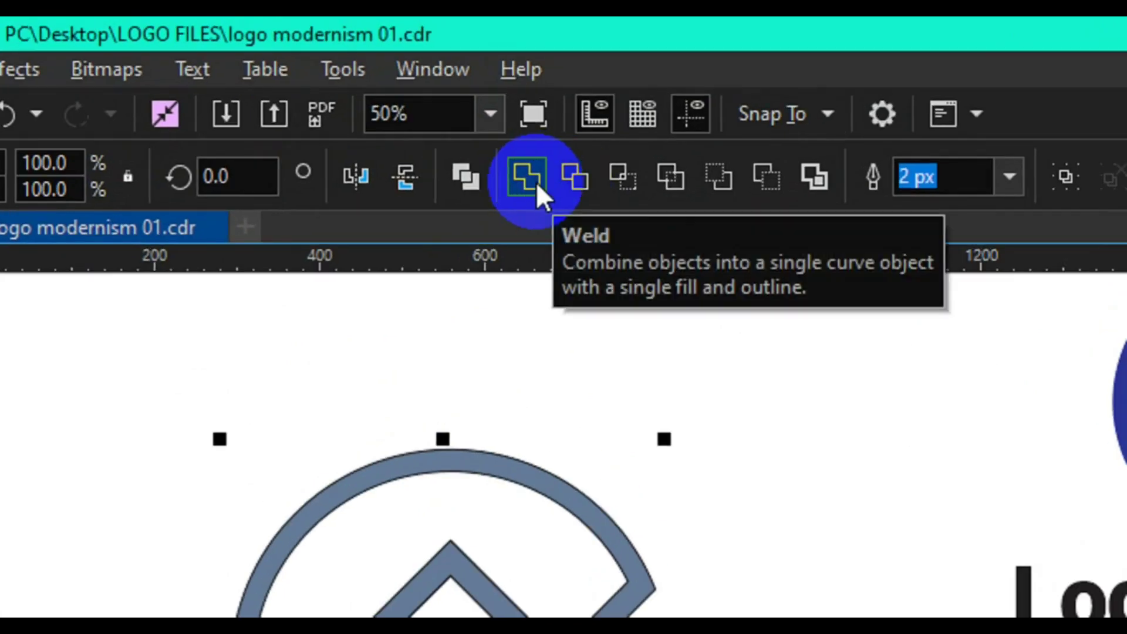
left_click(536, 181)
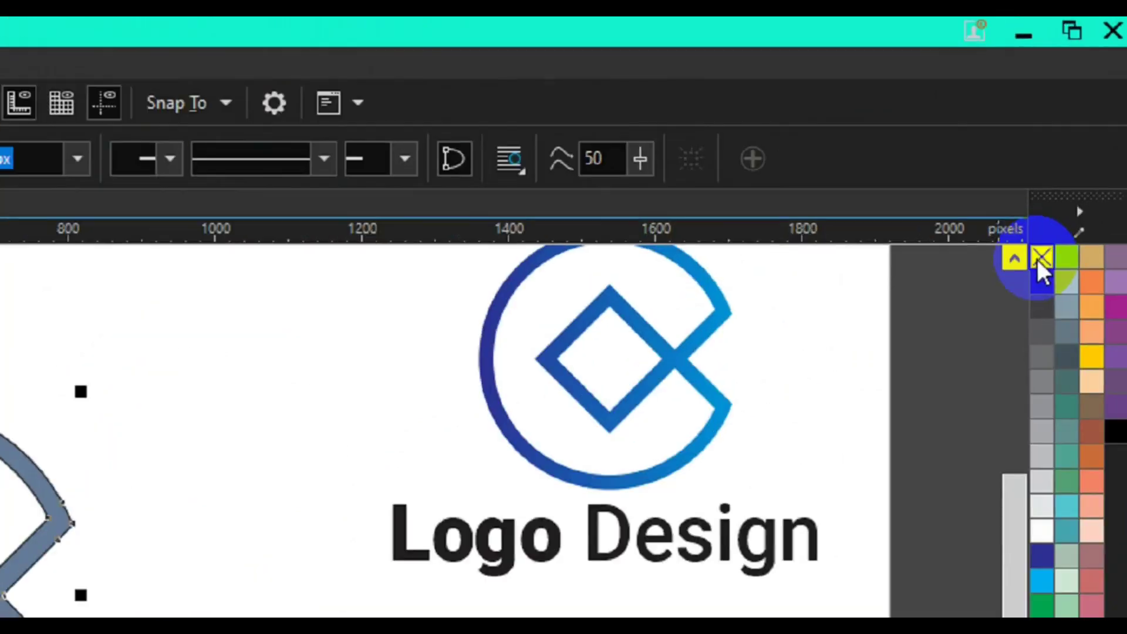
right_click(1026, 290)
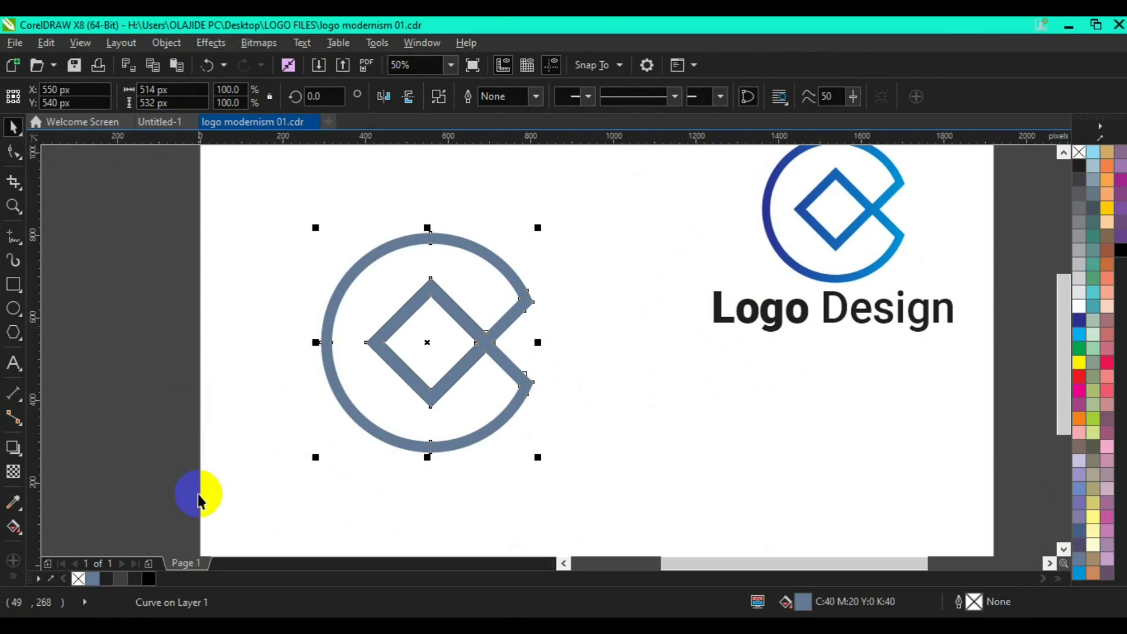
Copy the blue gradient fill from the reference logo onto the welded logo shape.
left_click(13, 526)
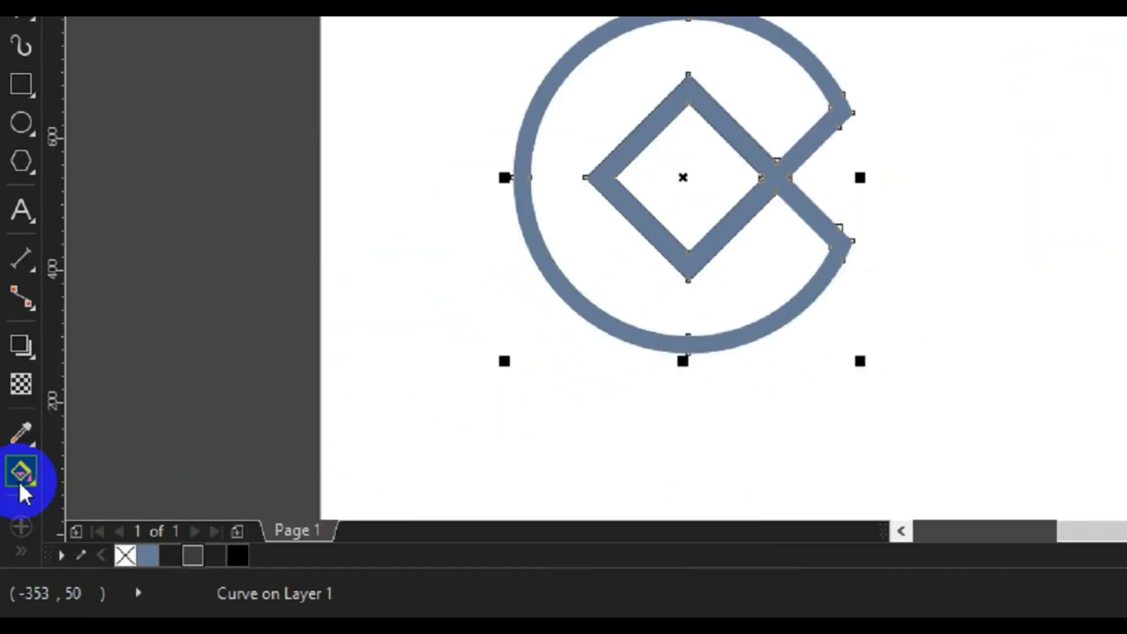
left_click(18, 480)
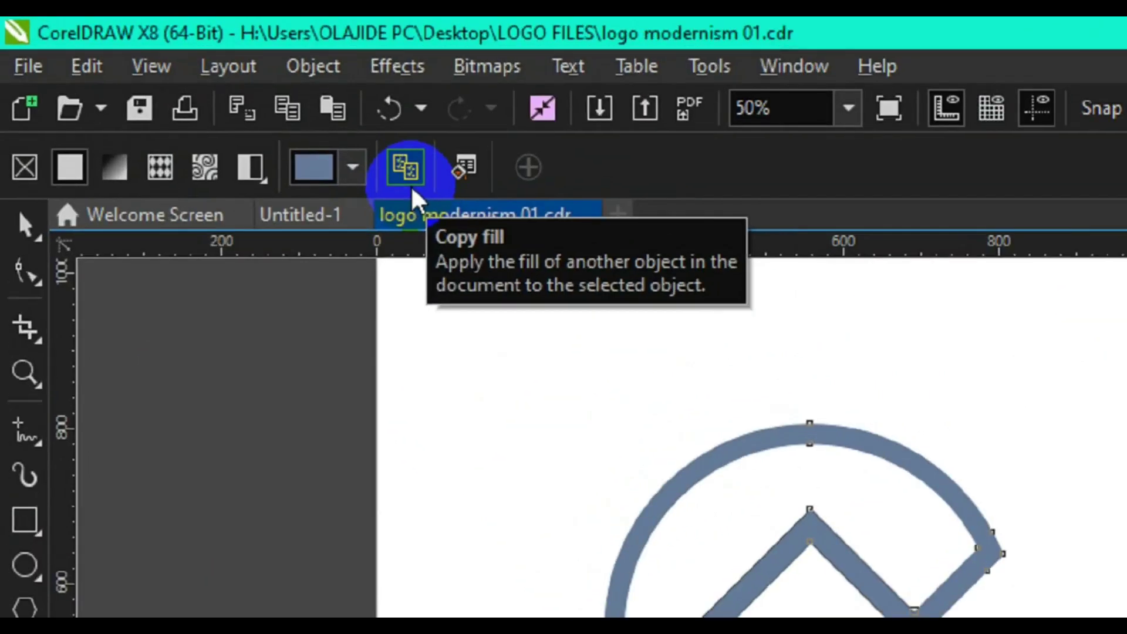
left_click(215, 98)
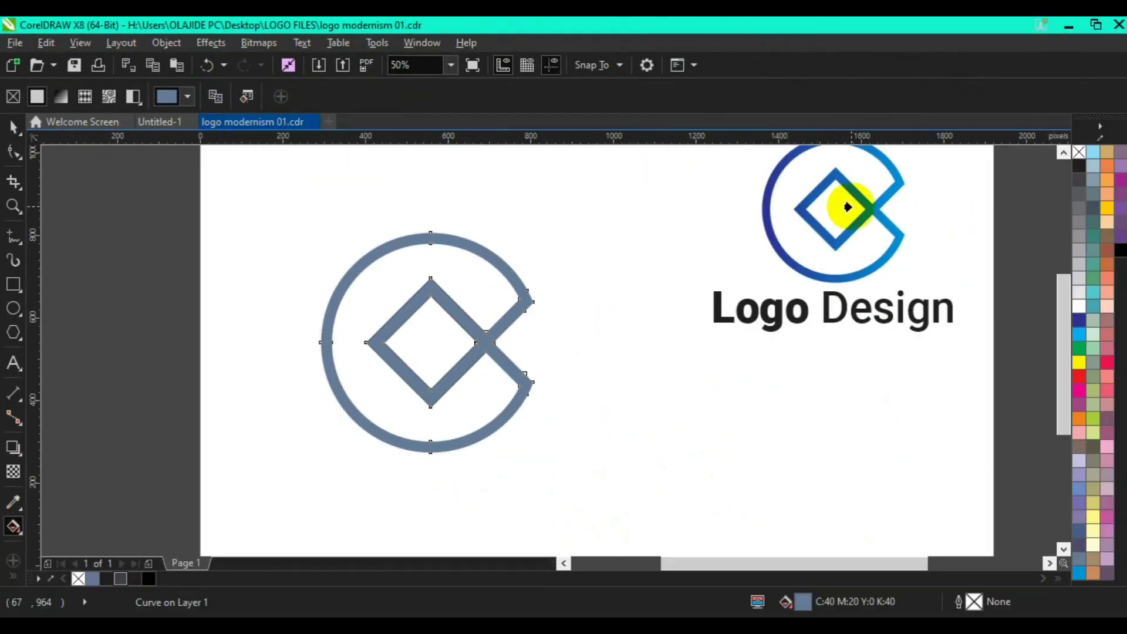
left_click(865, 211)
Duplicate the "Logo Design" text and place the copy beneath the new logo, at about X 553 px, Y 168 px.
left_click(14, 128)
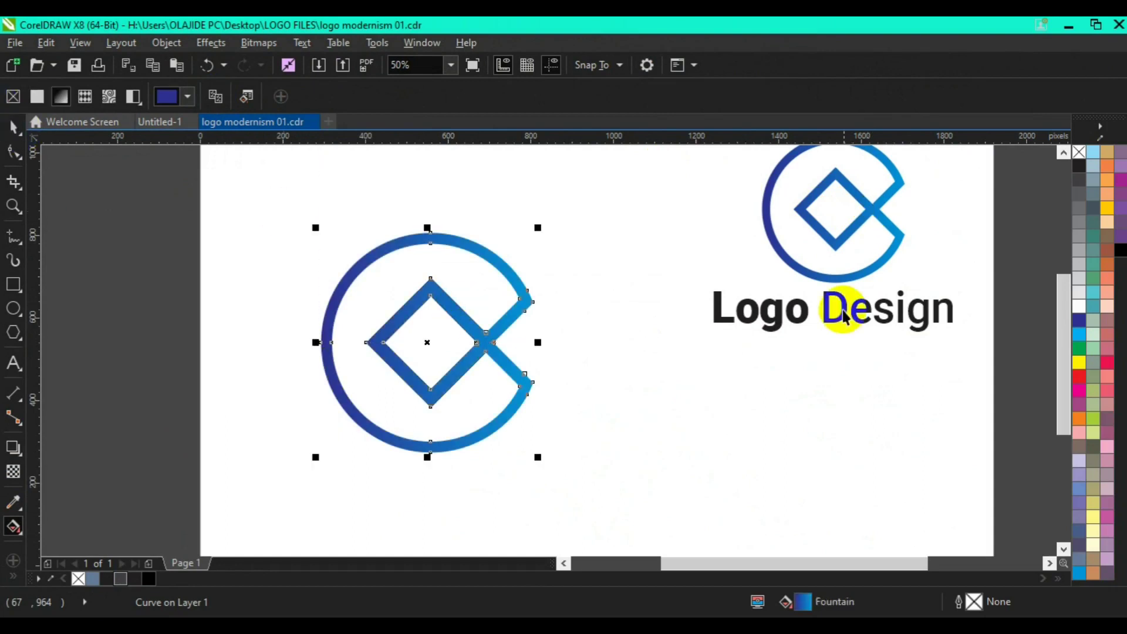
left_click(818, 314)
left_click(807, 321)
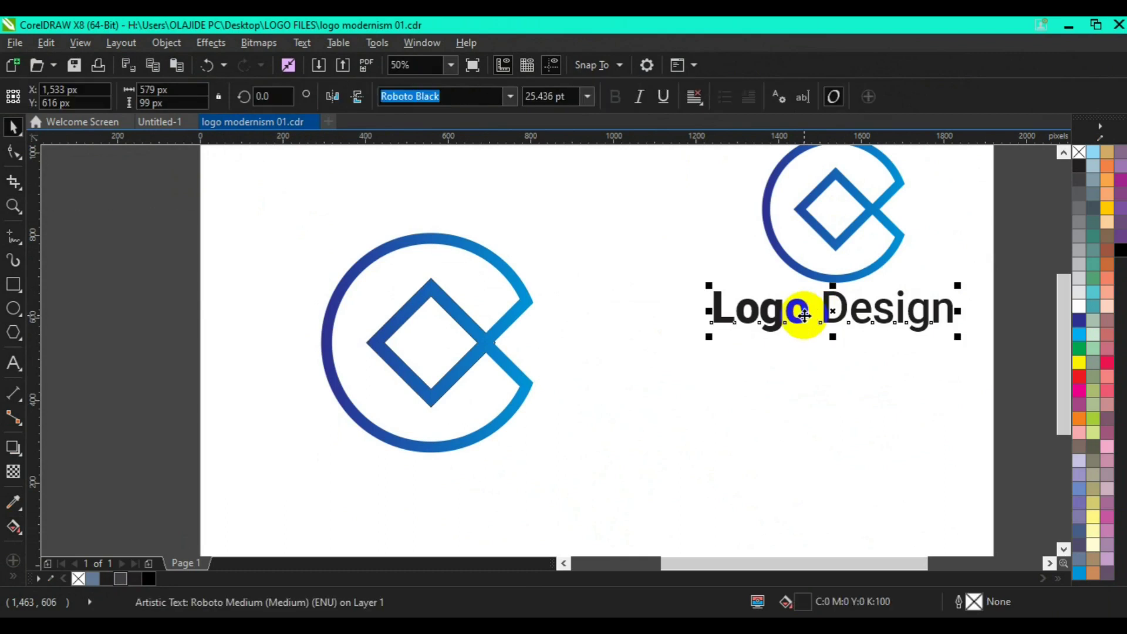
key("ctrl+d")
left_click_drag(837, 311, 429, 496)
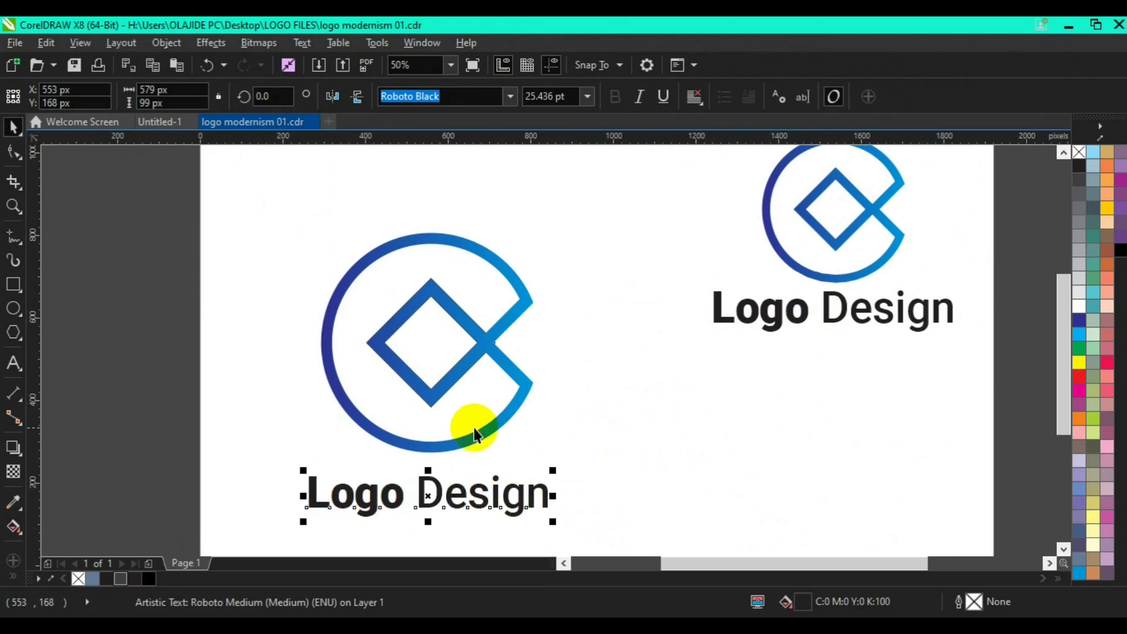
Scale the new logo shape about its centre to about 382 by 396 px and move it clear of the leftover diamond outlines.
key("Escape")
left_click(491, 434)
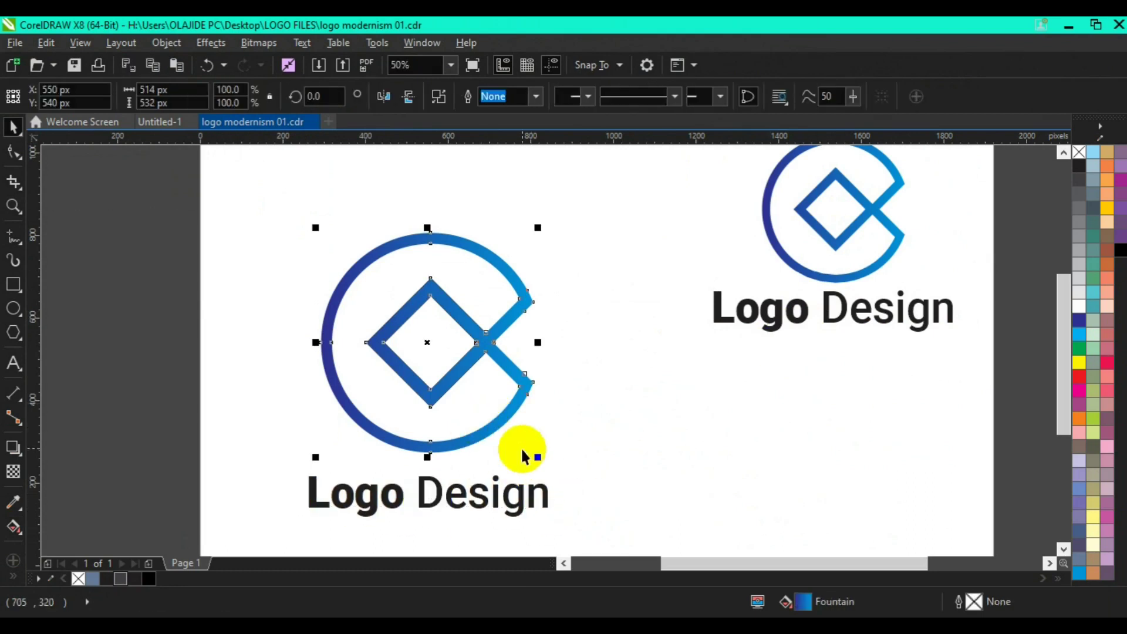
left_click_drag(538, 456, 509, 431)
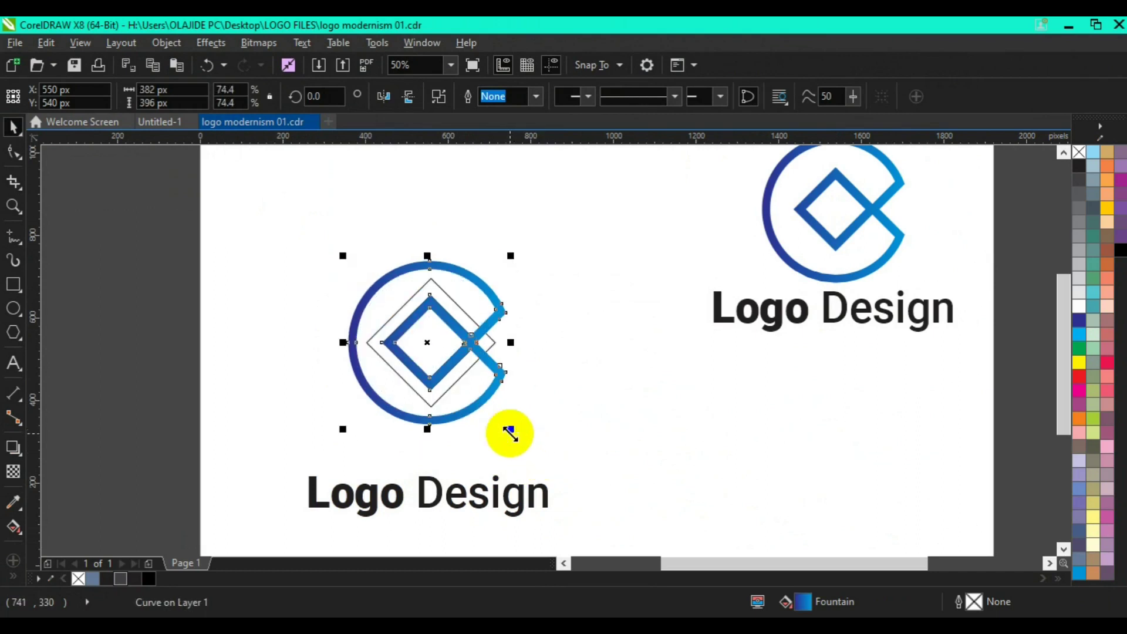
left_click_drag(432, 341, 582, 380)
Delete the two leftover diamond outlines beside the moved logo.
left_click_drag(280, 229, 485, 421)
left_click_drag(281, 206, 488, 456)
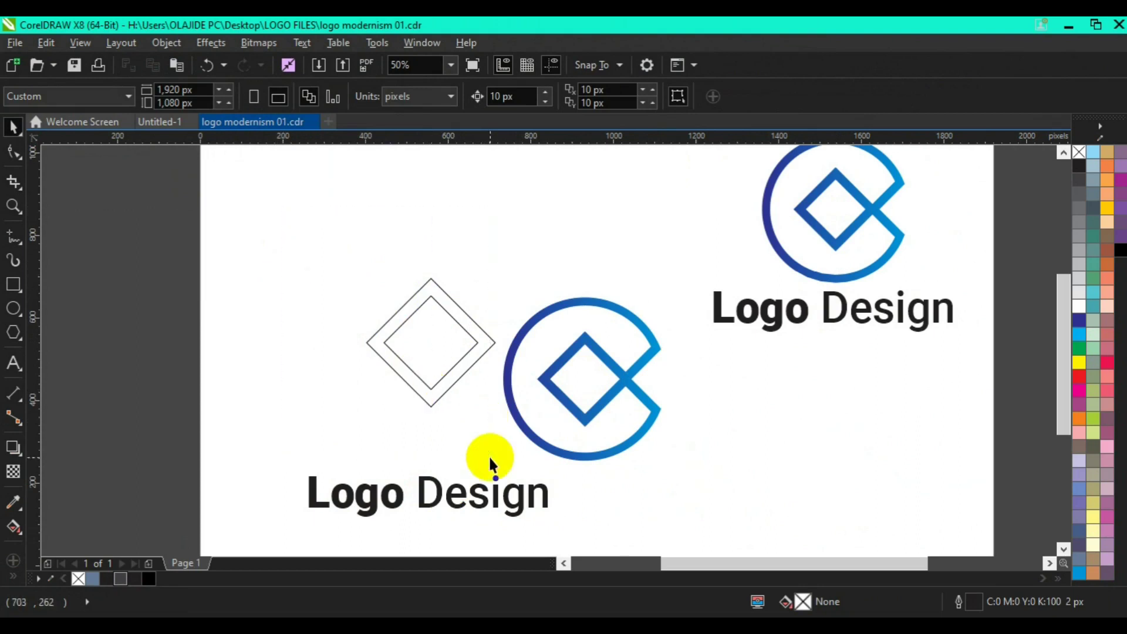
left_click(424, 302)
key("Delete")
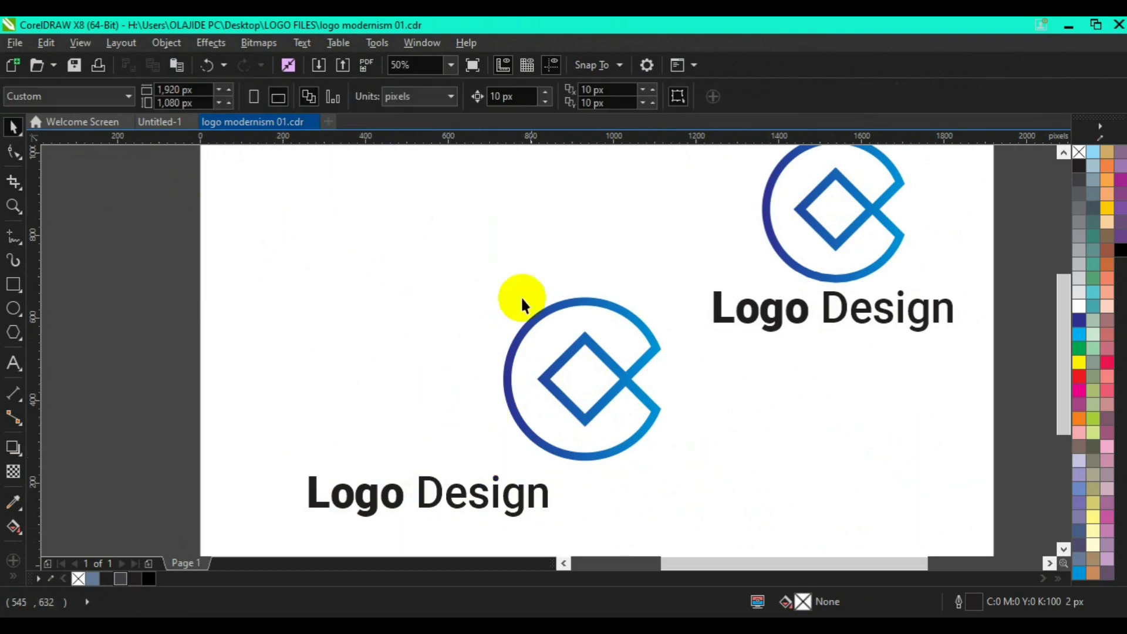
Centre the lower "Logo Design" text horizontally under the new logo and group the two objects.
left_click(471, 499)
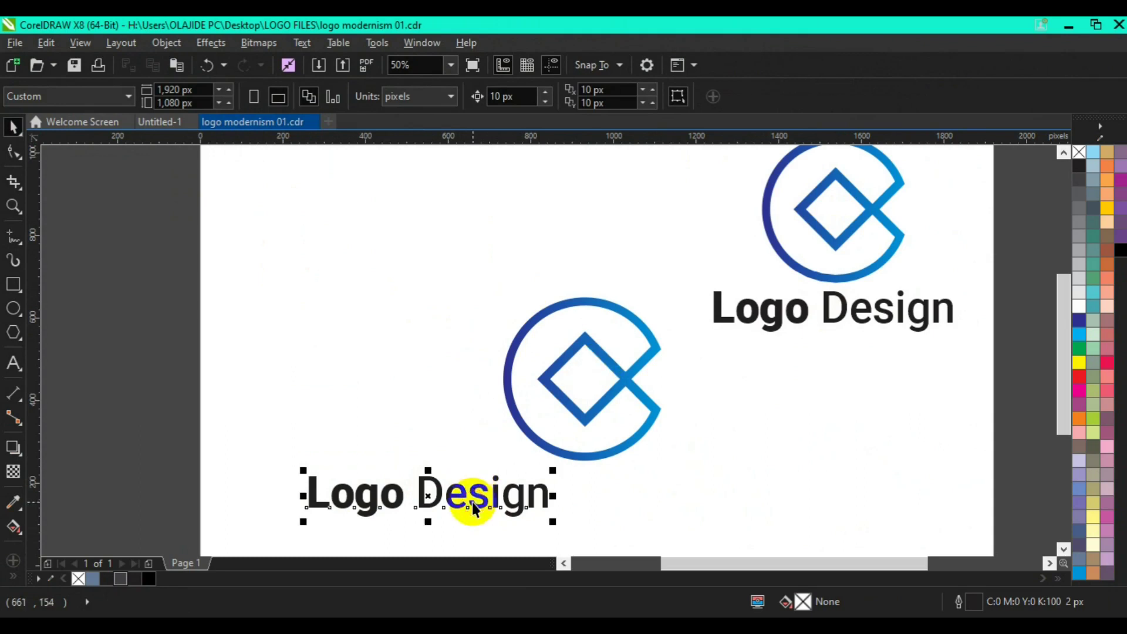
left_click(590, 418, "shift")
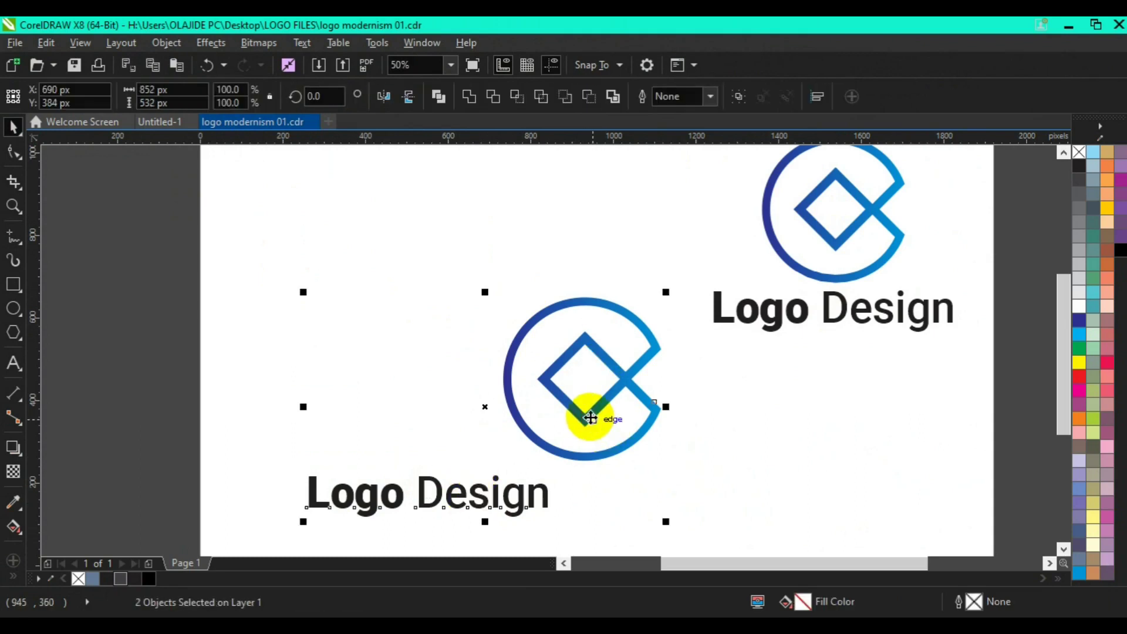
key("c")
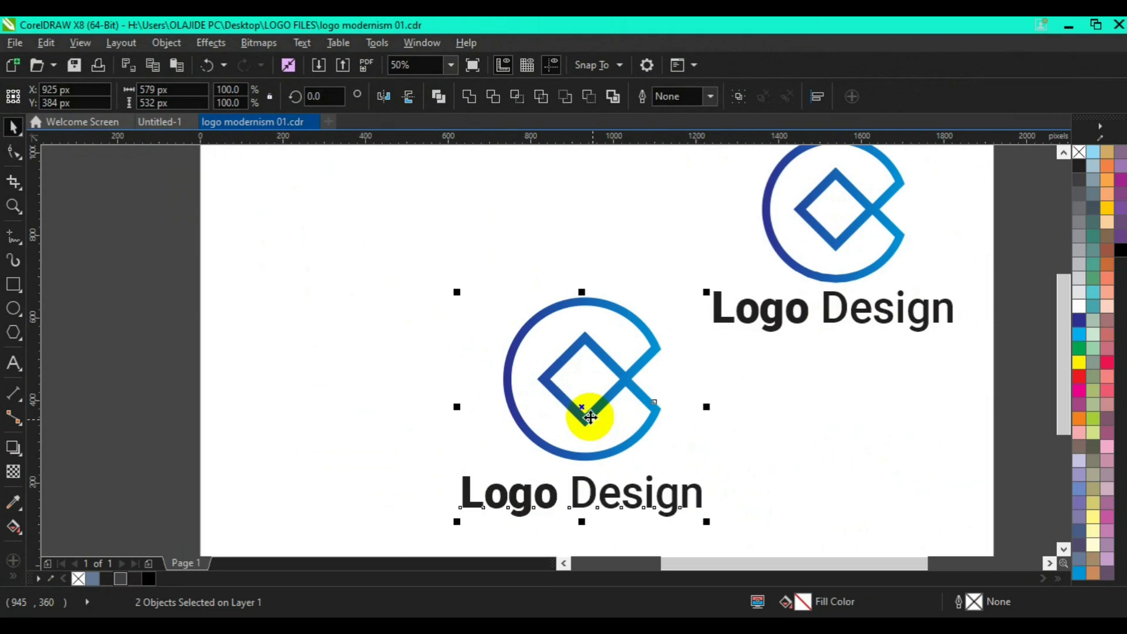
left_click(742, 97)
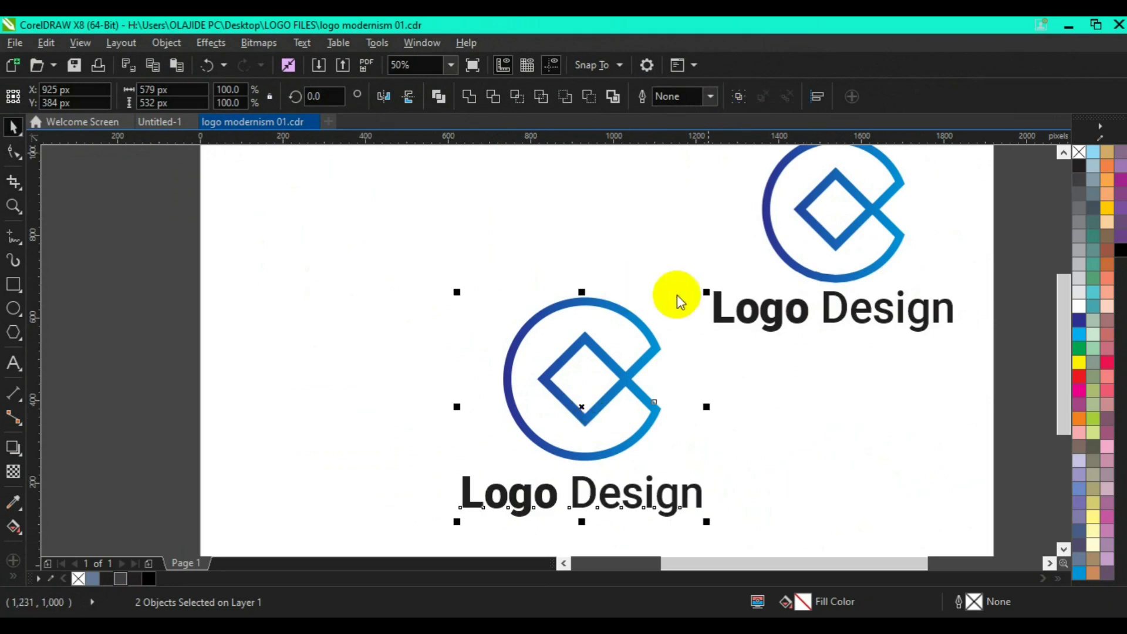
Delete the reference "Logo Design" text and the reference logo above it.
left_click(766, 317)
key("Delete")
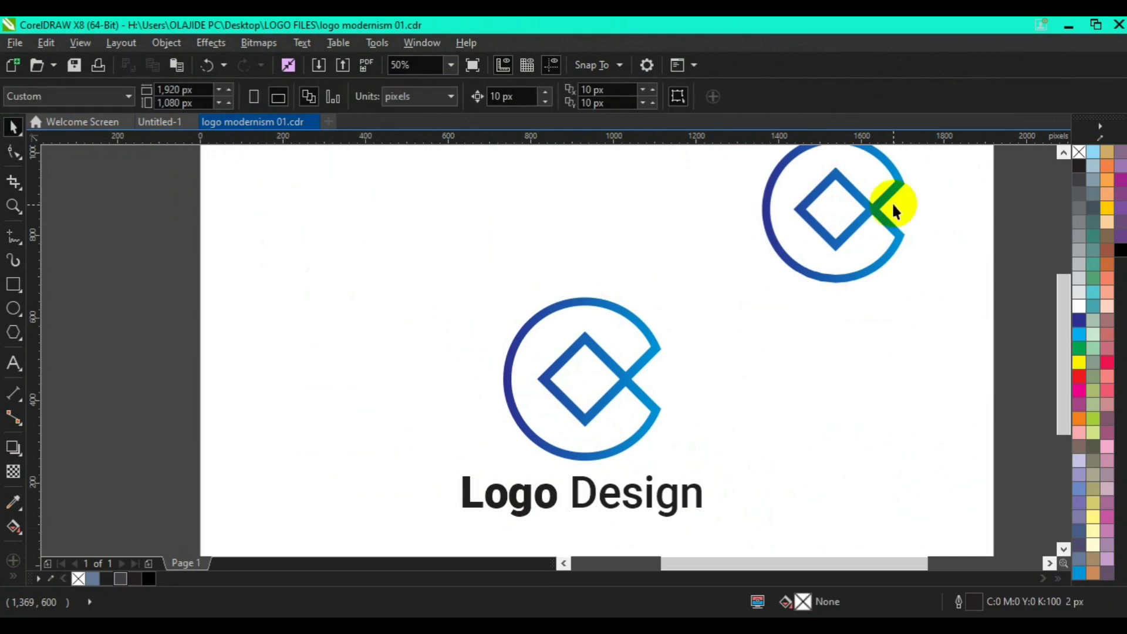
left_click(863, 224)
key("Delete")
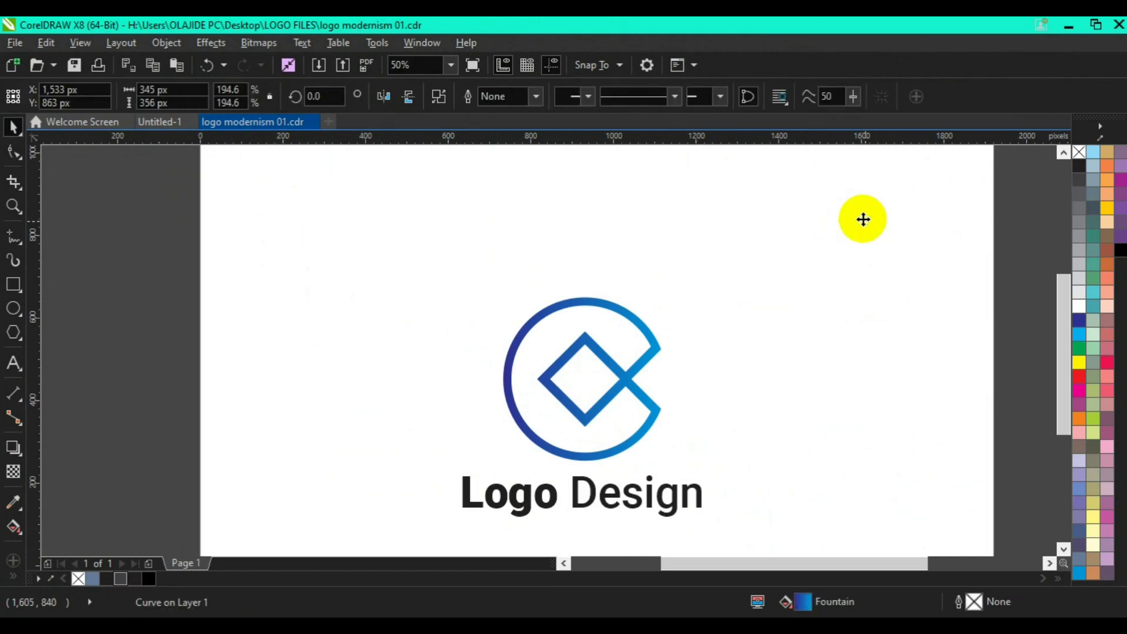
Centre the grouped logo and text on the page and deselect it.
left_click(626, 380)
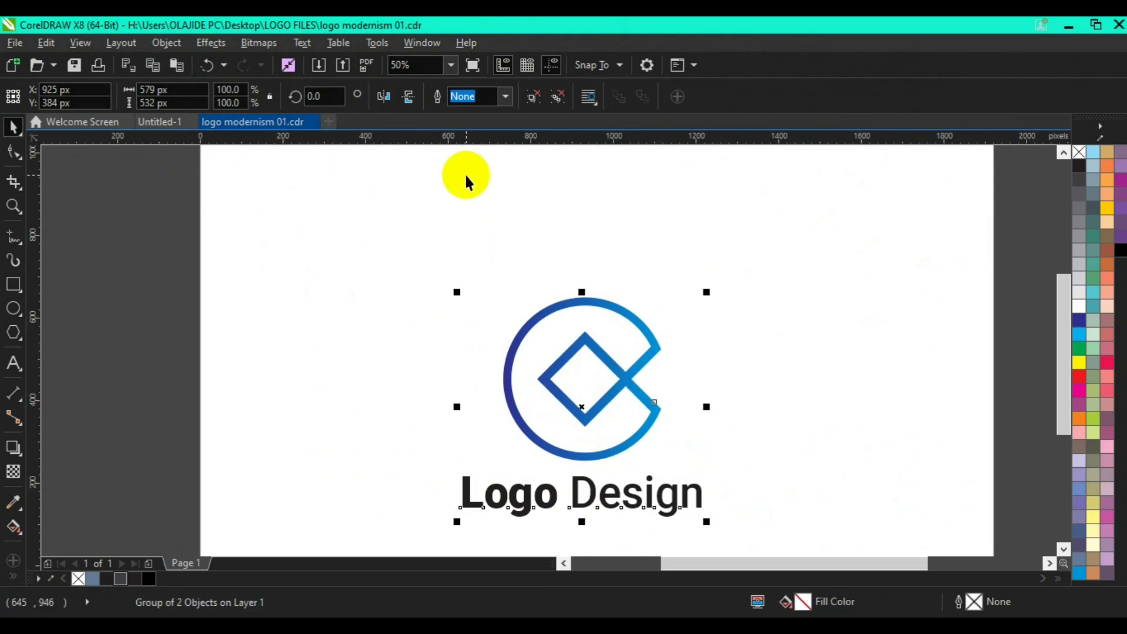
key("p")
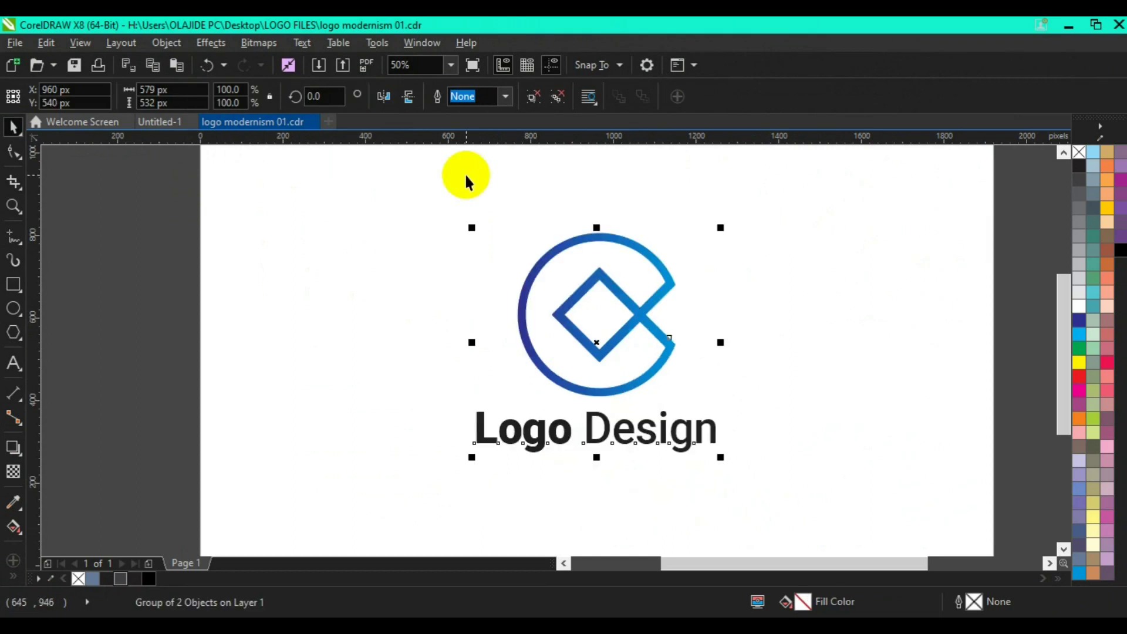
left_click(362, 317)
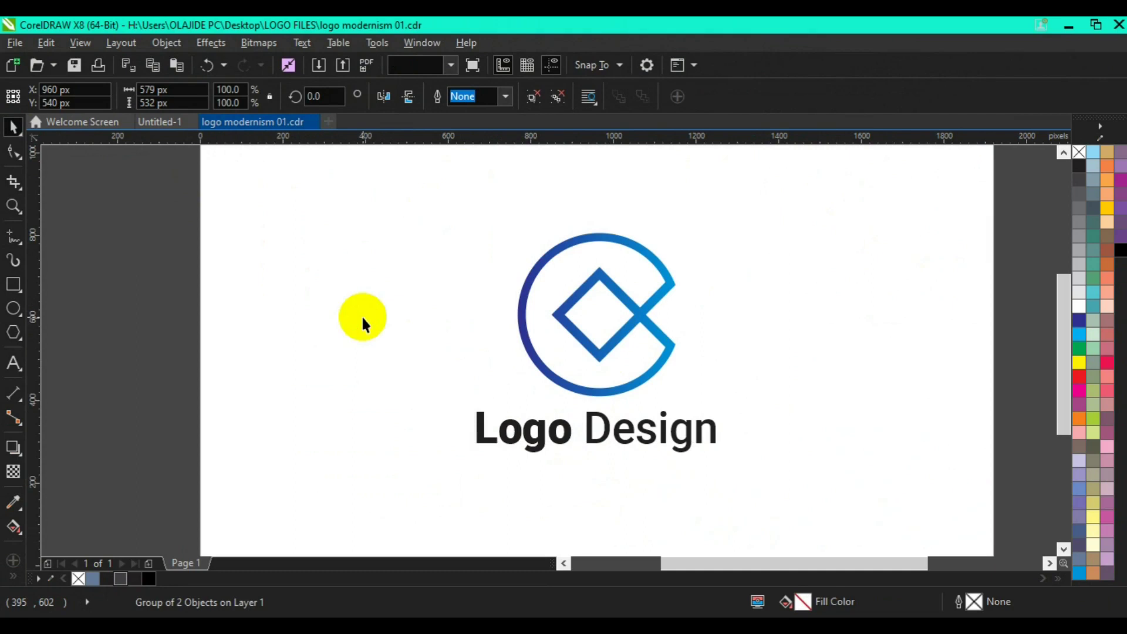